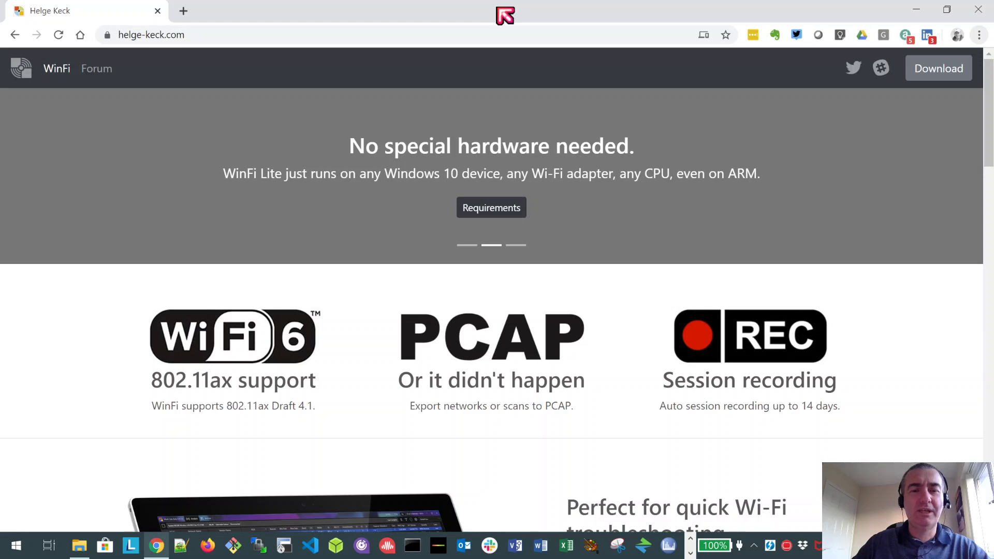
- Switch from the WinFi website in Chrome to the running WinFi Lite scan window
key(alt+Tab)
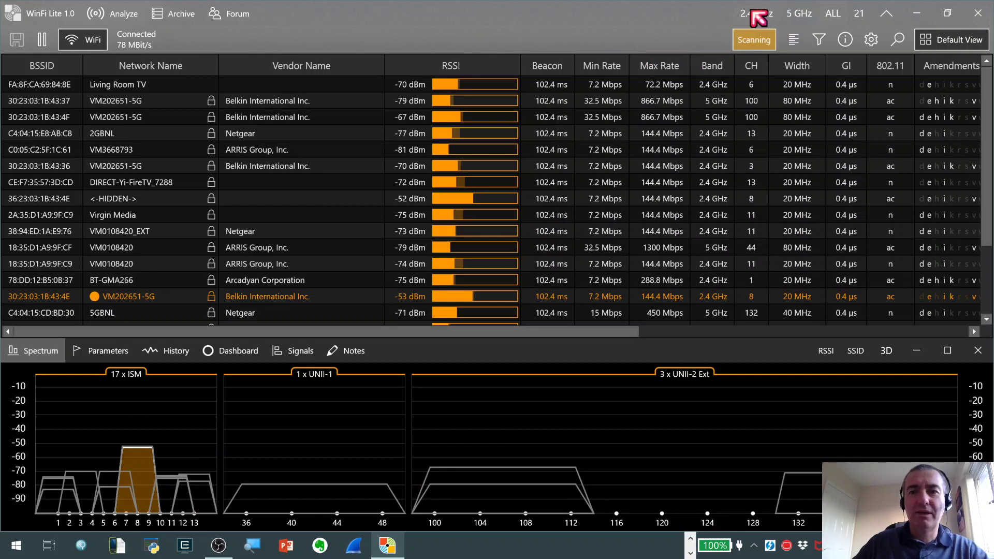
click(756, 15)
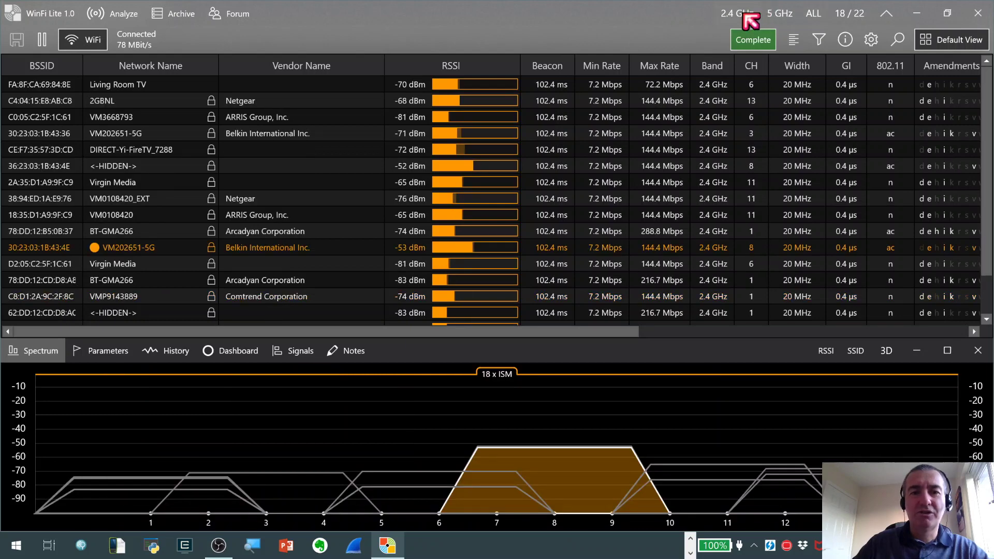
click(781, 15)
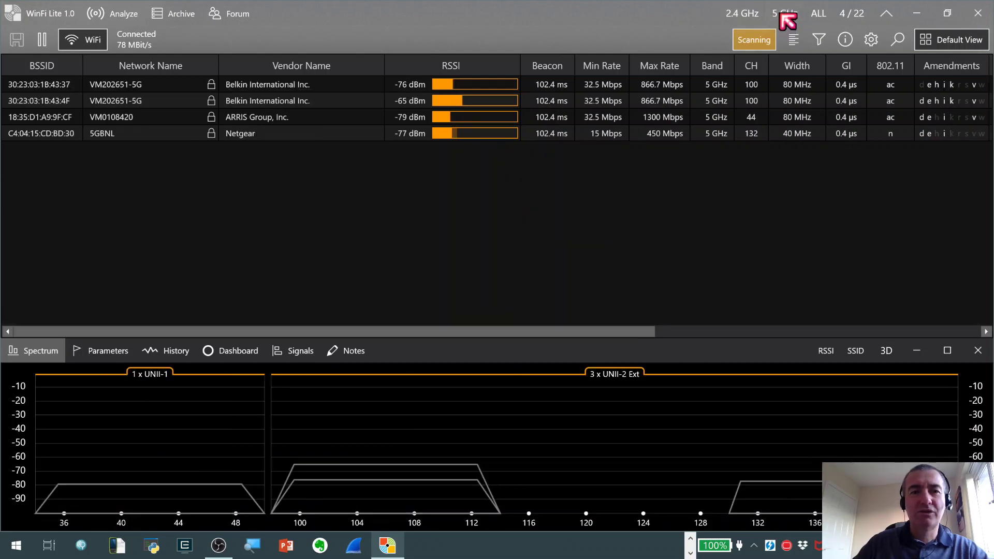
click(819, 13)
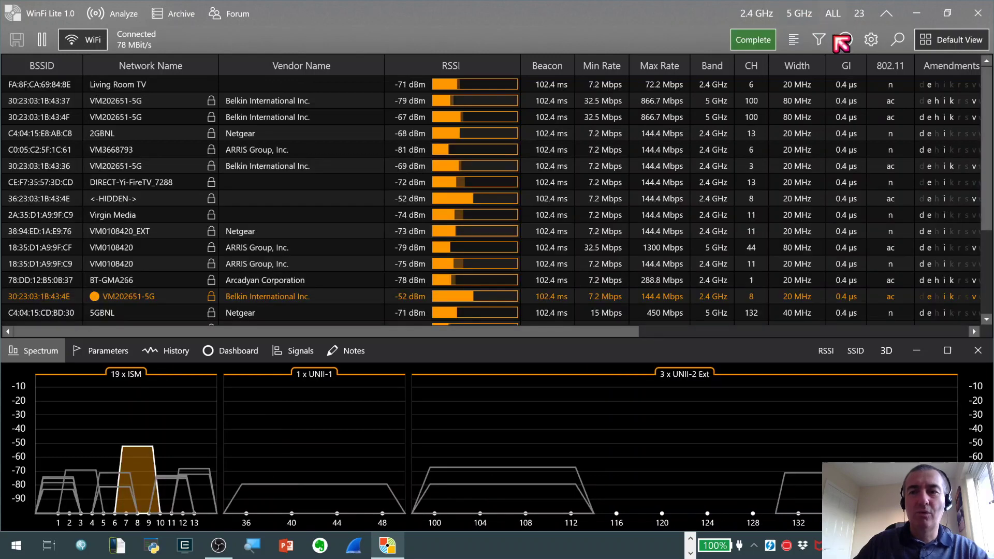
click(804, 14)
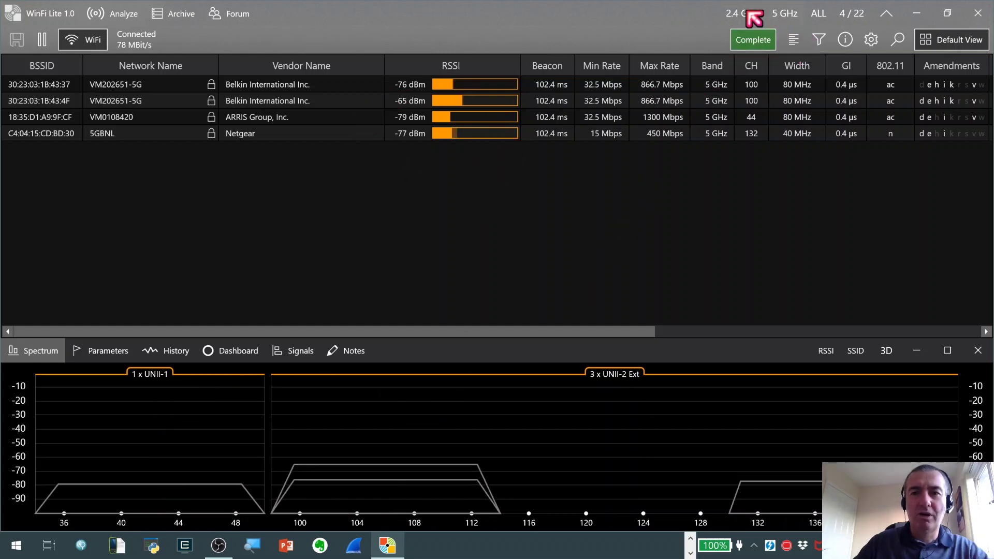
click(818, 14)
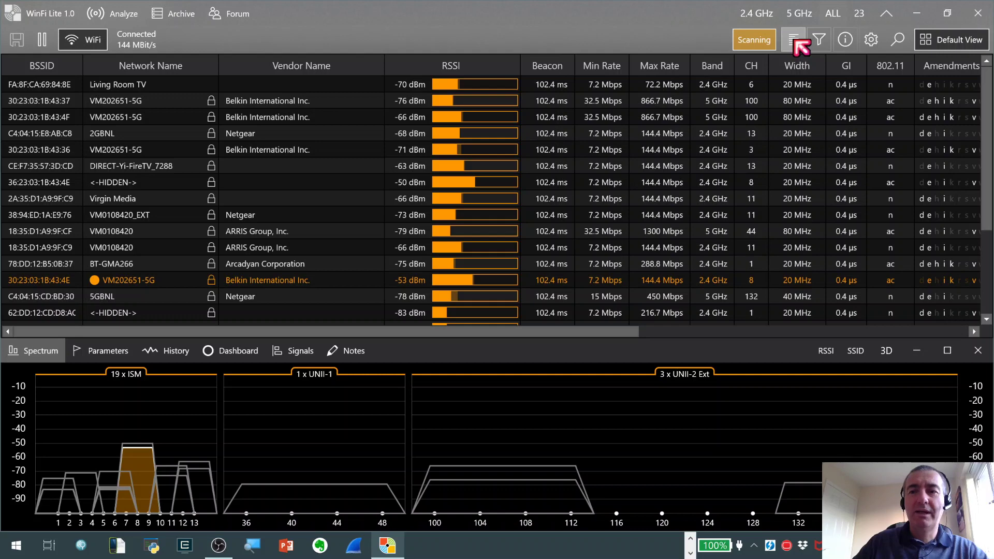
- Show the grouping area and group the network table by Vendor Name, scrolling through the groups
click(795, 41)
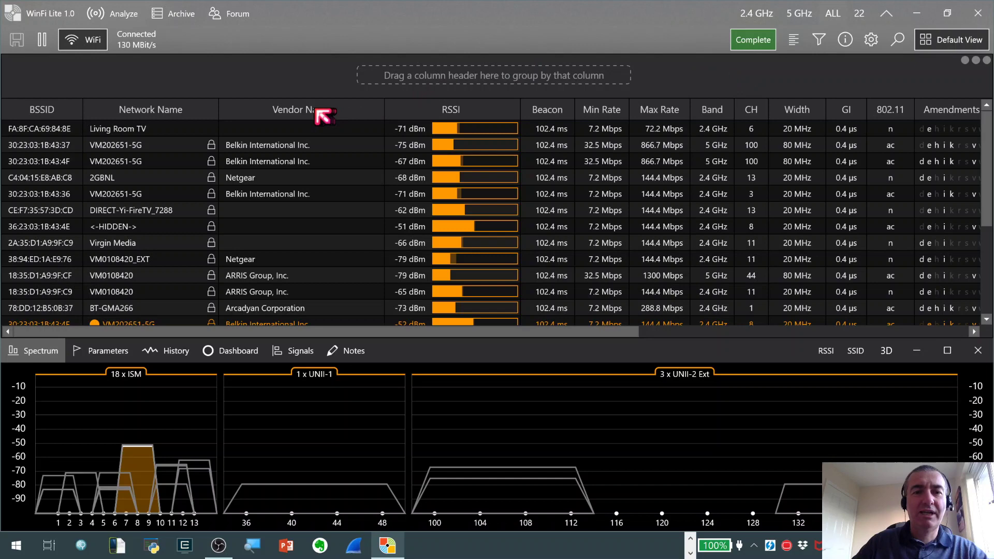
drag(310, 117, 457, 78)
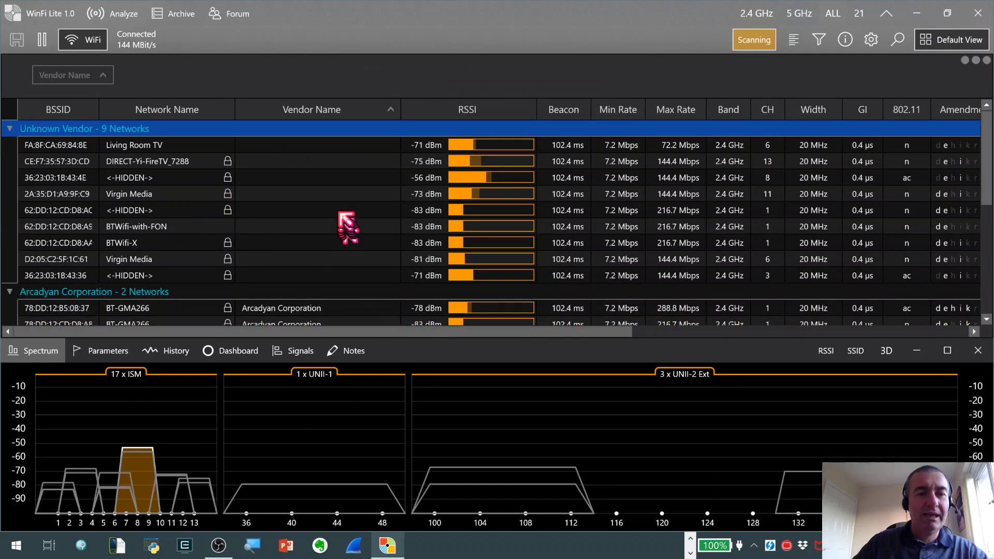
scroll(349, 222, down, 1)
scroll(353, 225, down, 1)
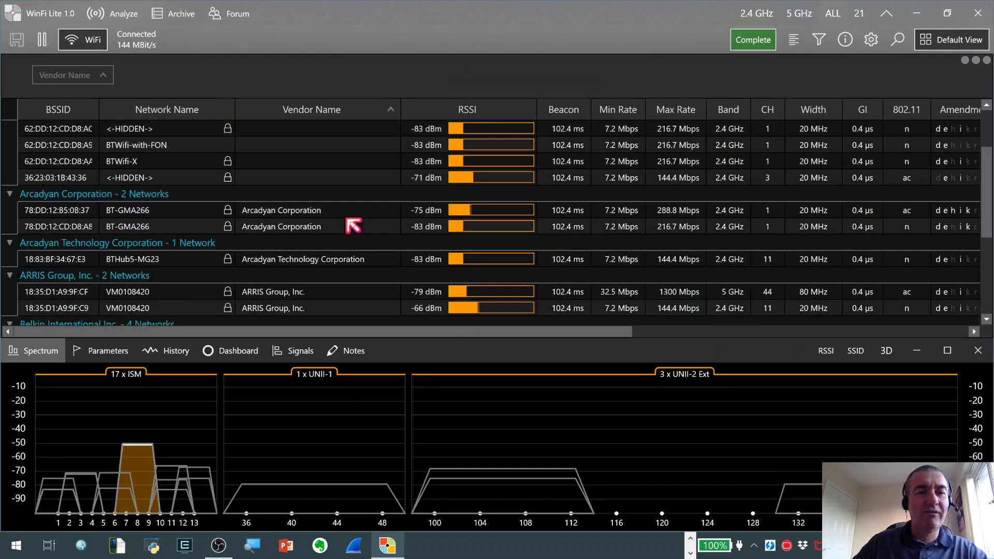
scroll(353, 225, down, 1)
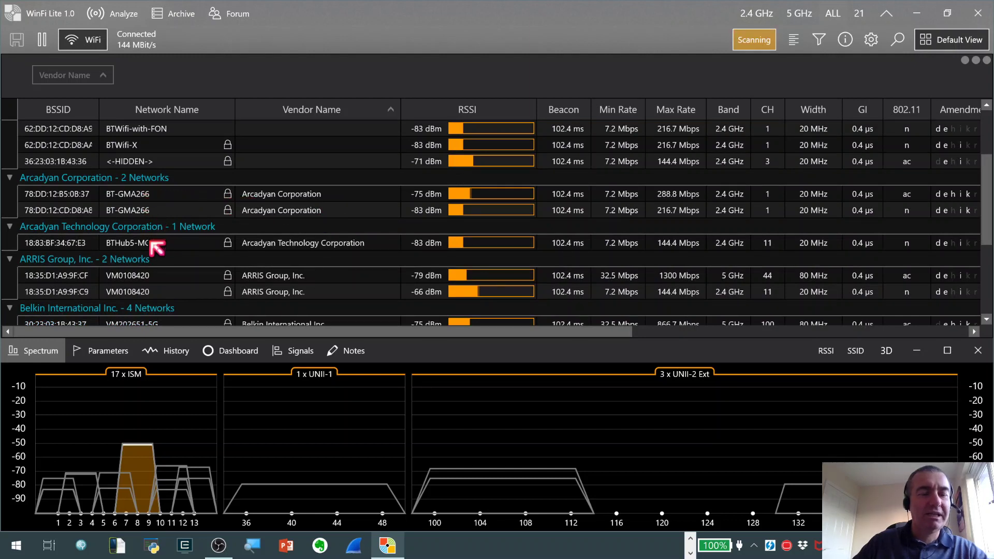
scroll(163, 282, down, 1)
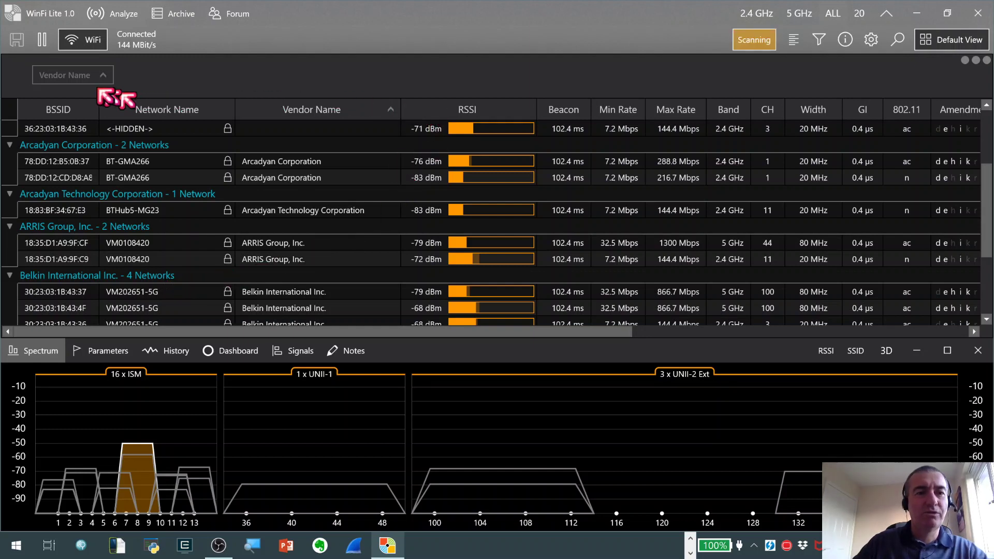
mouse_move(111, 78)
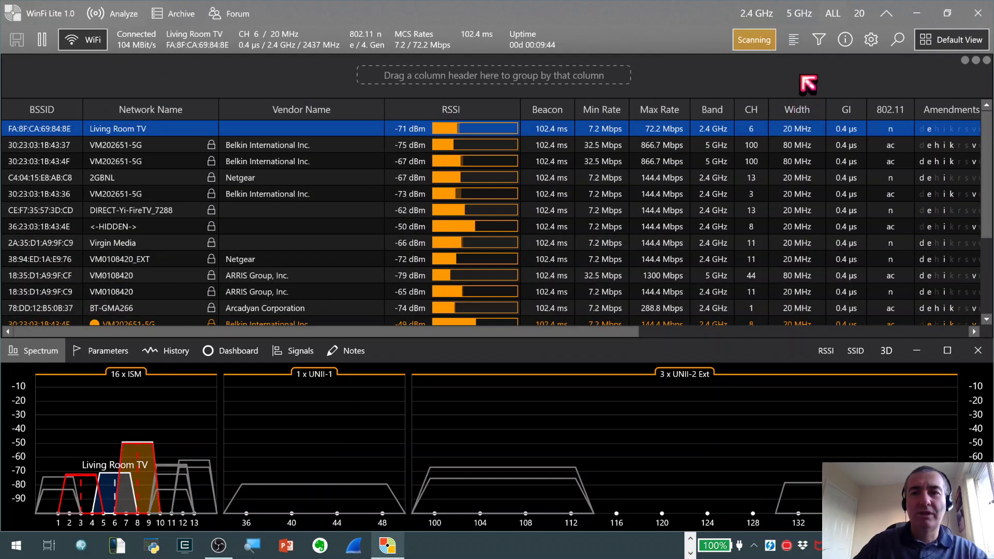
- Filter the network list to channels 1, 3 and 6, then clear the channel filter
click(818, 40)
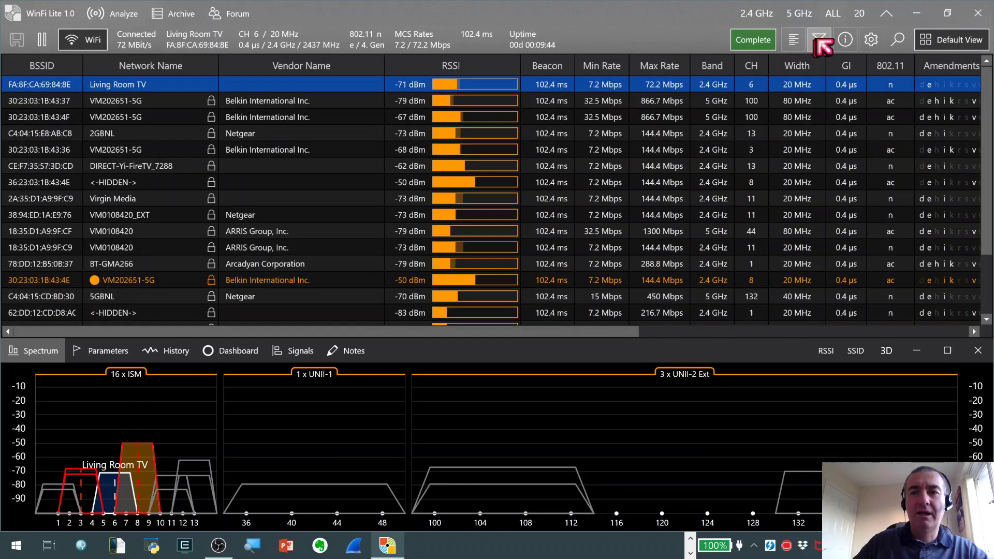
click(822, 40)
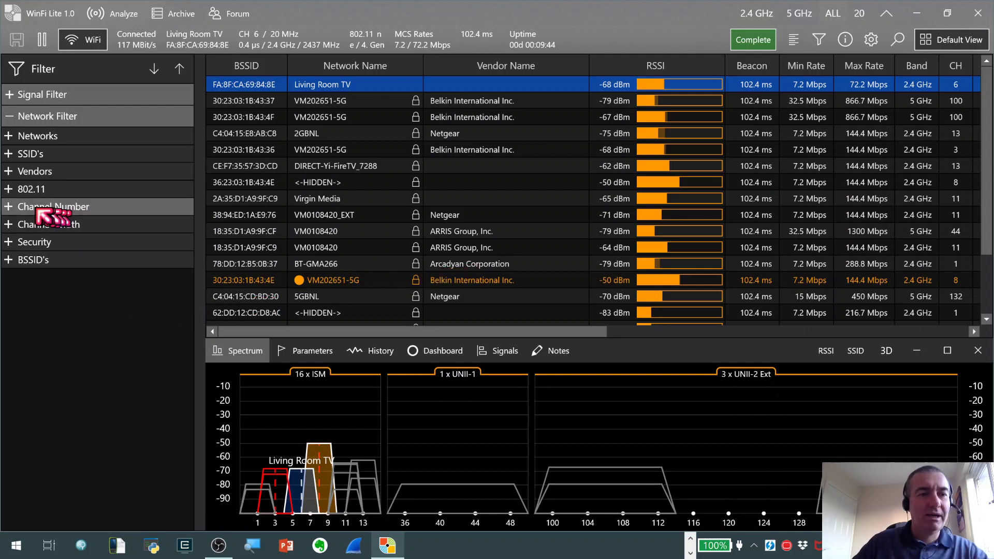
click(9, 208)
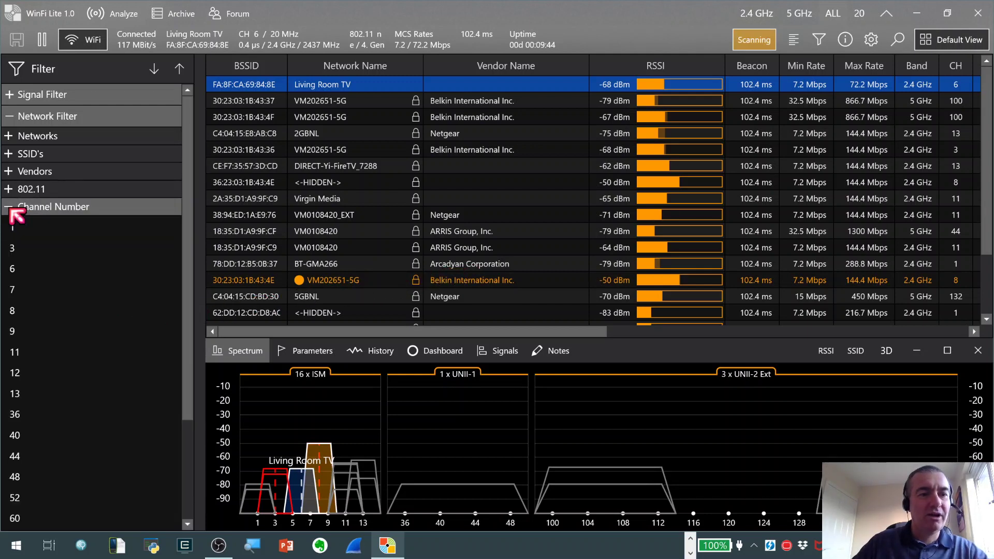
click(19, 233)
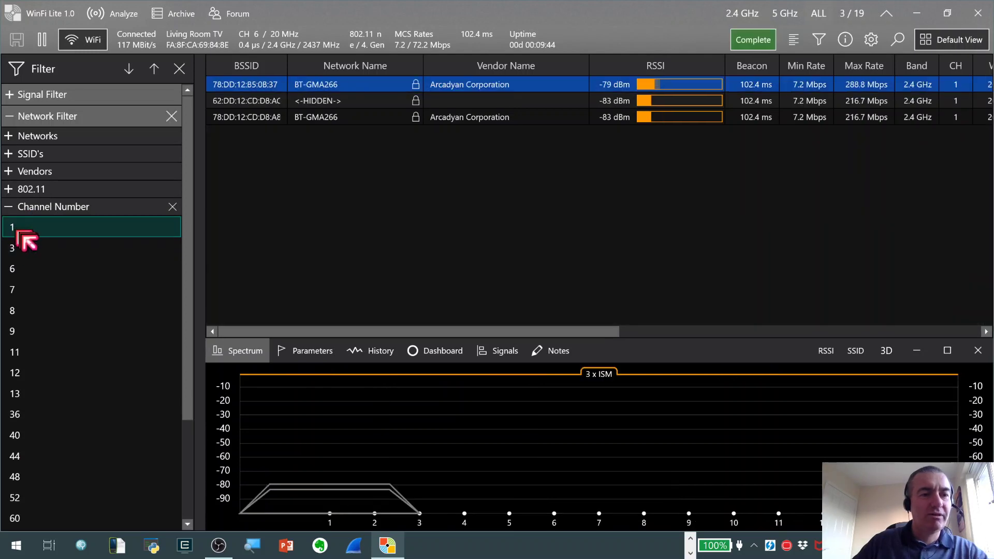
click(23, 254)
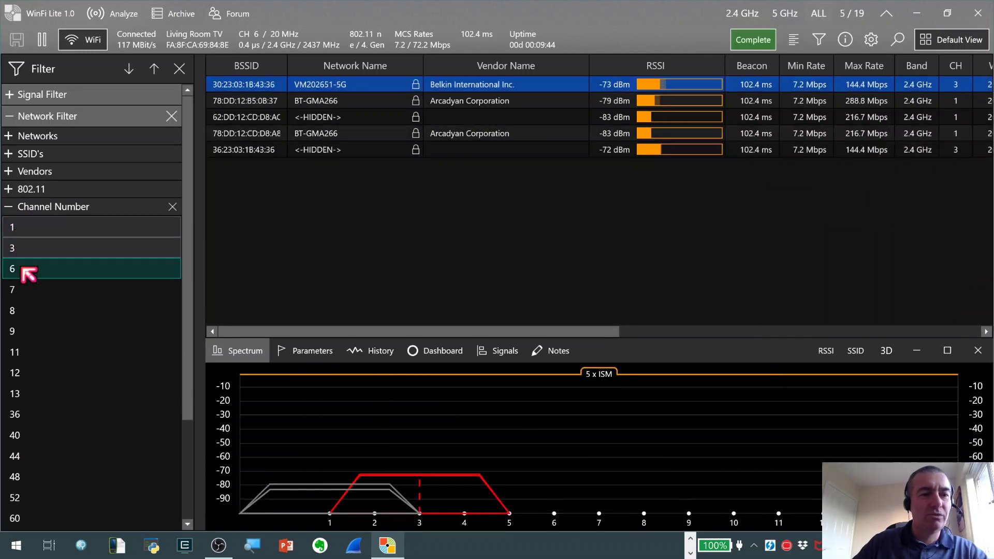
click(27, 273)
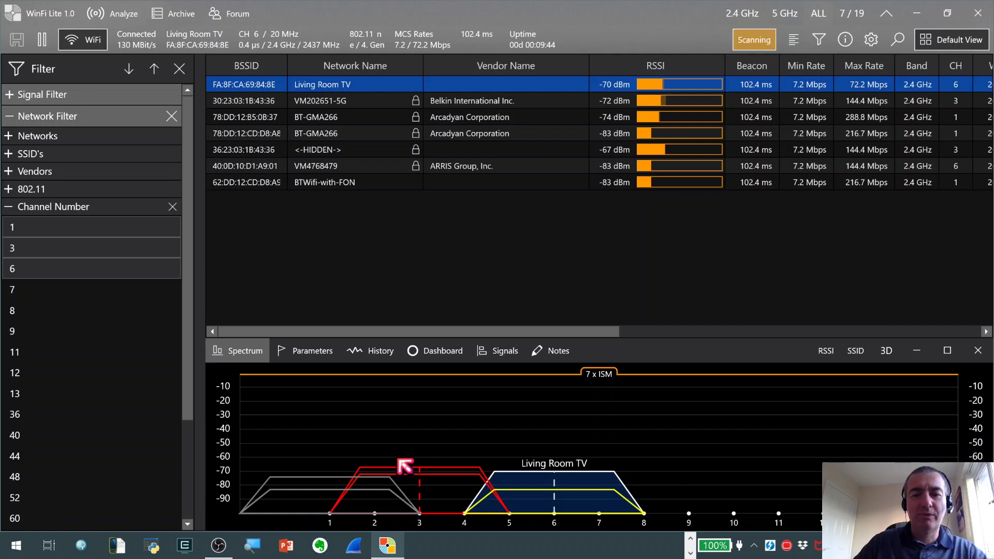
click(173, 207)
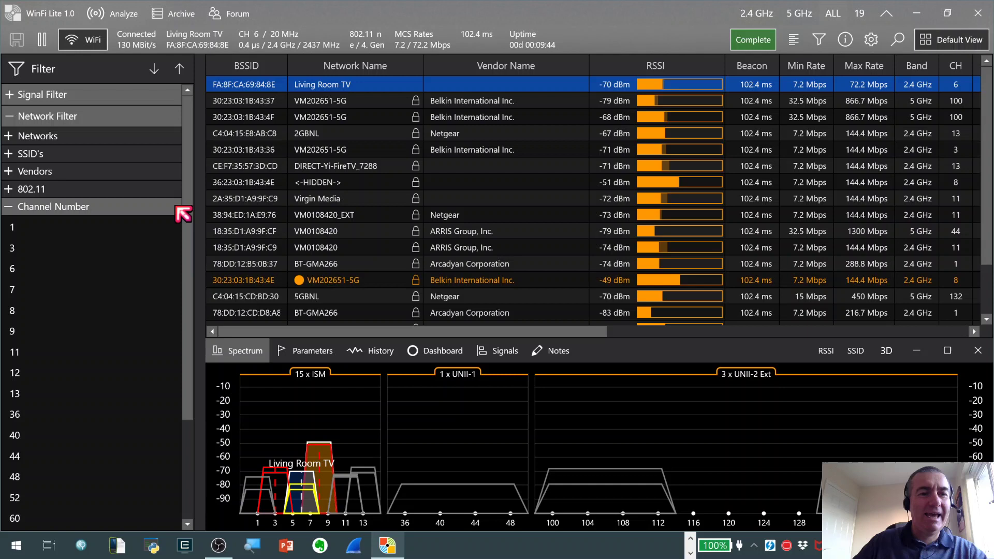
- Filter to 80 MHz channel width, inspect the first VM202651-5G row, then clear the width filter
click(11, 209)
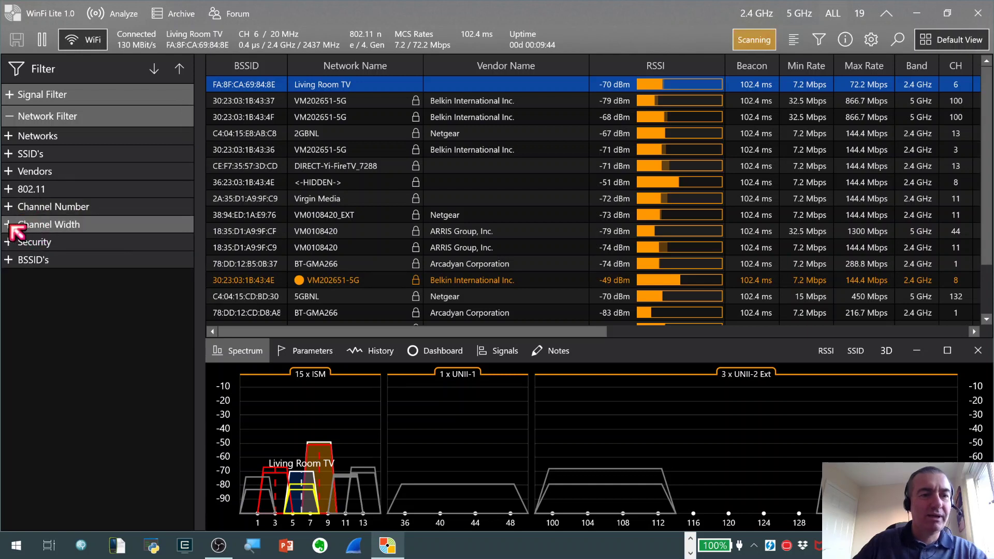
click(10, 226)
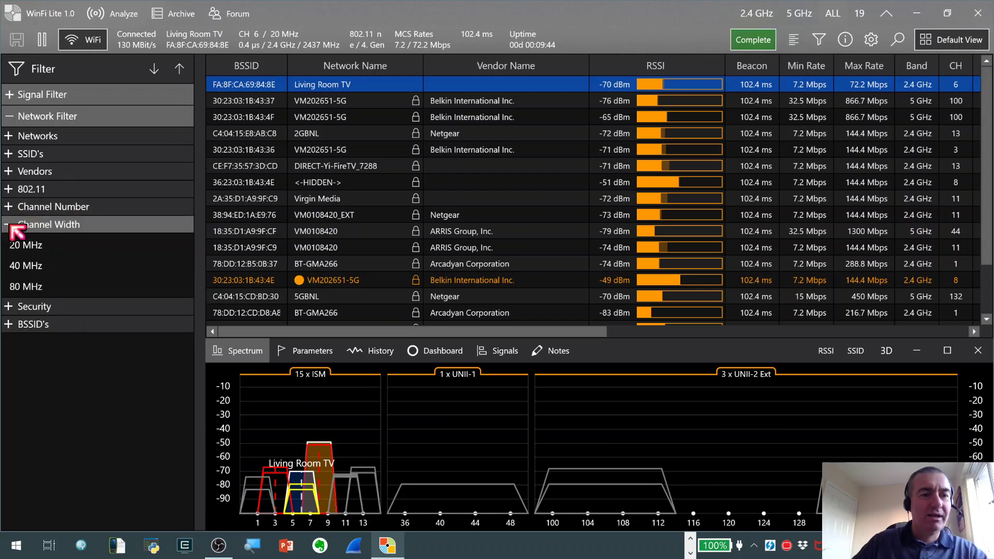
click(32, 288)
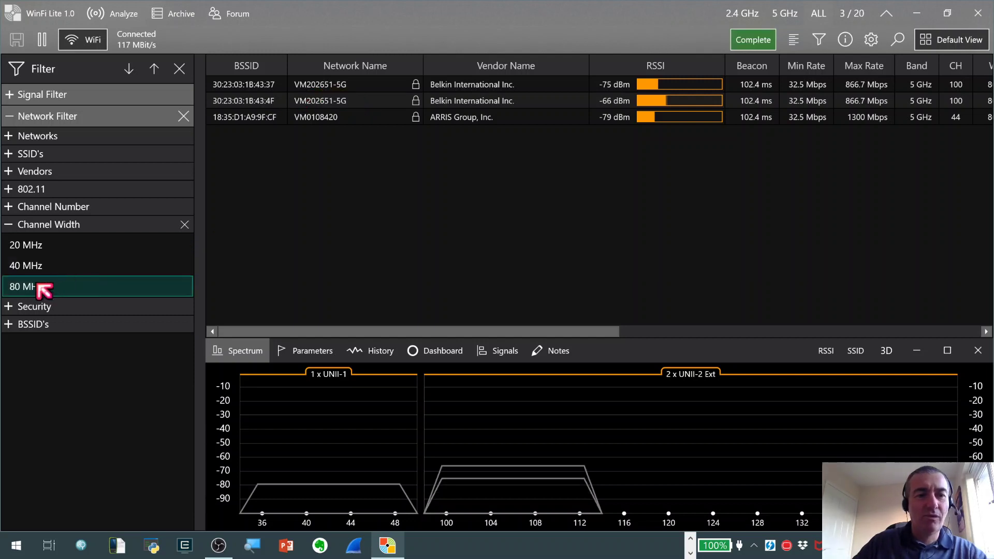
click(248, 85)
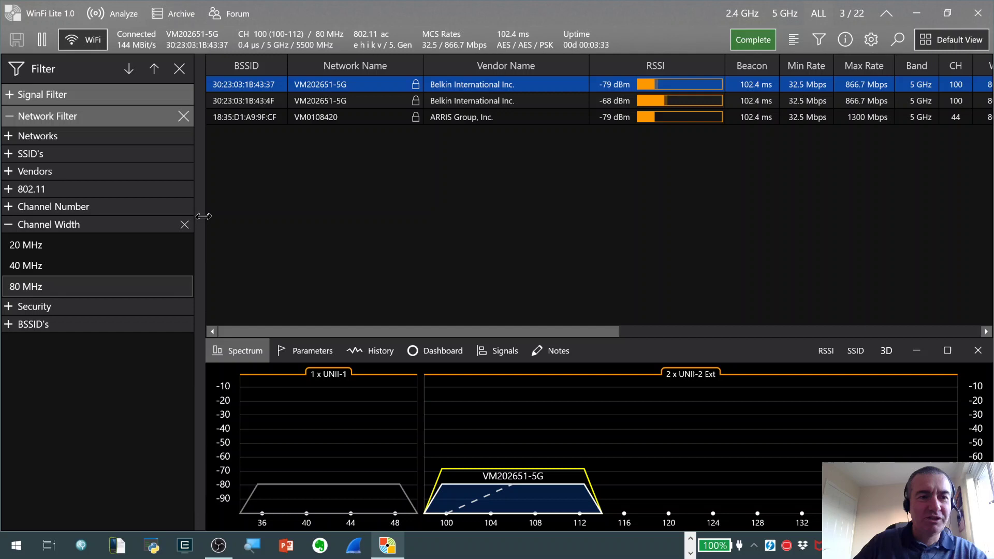
click(186, 224)
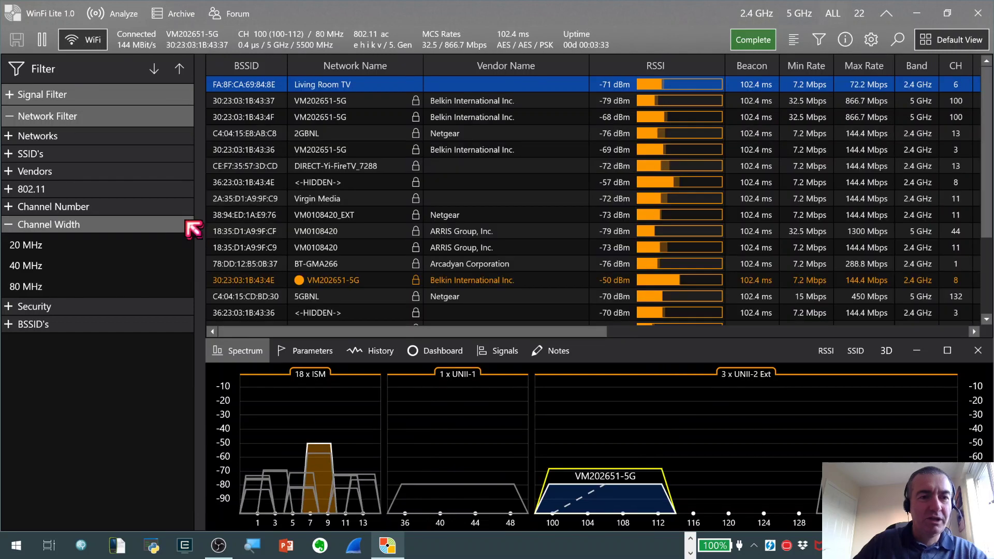
- Close the filter pane and toggle the spectrum view off and back on
click(18, 227)
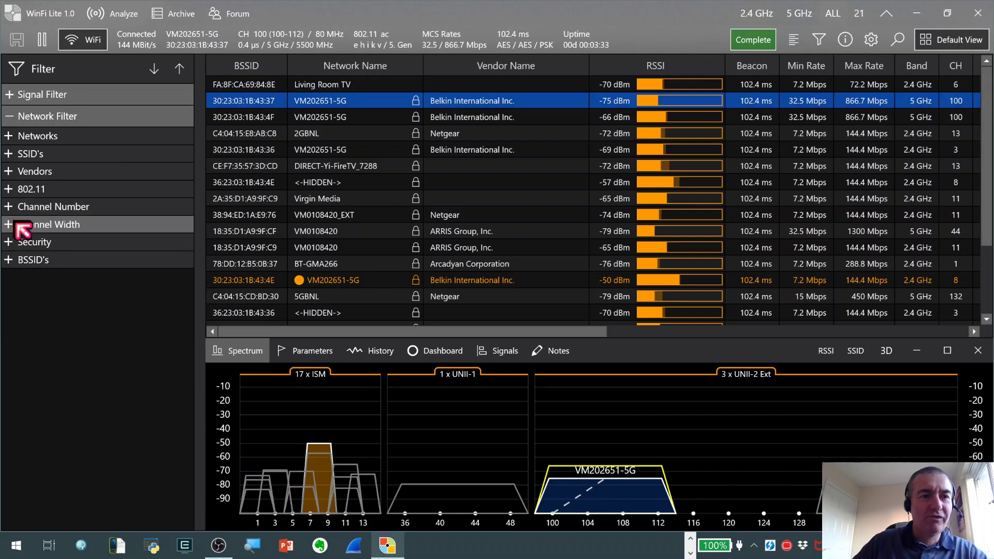
click(818, 40)
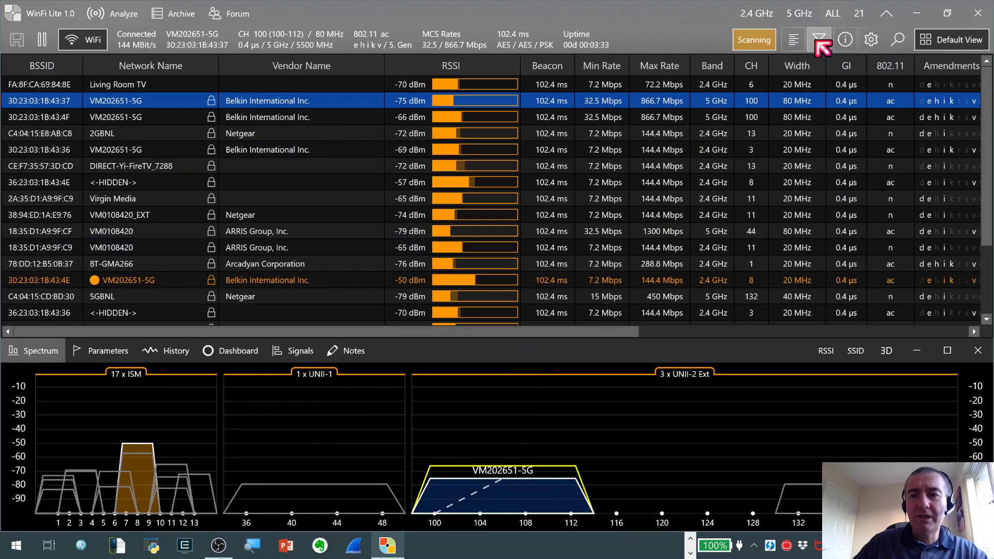
click(849, 40)
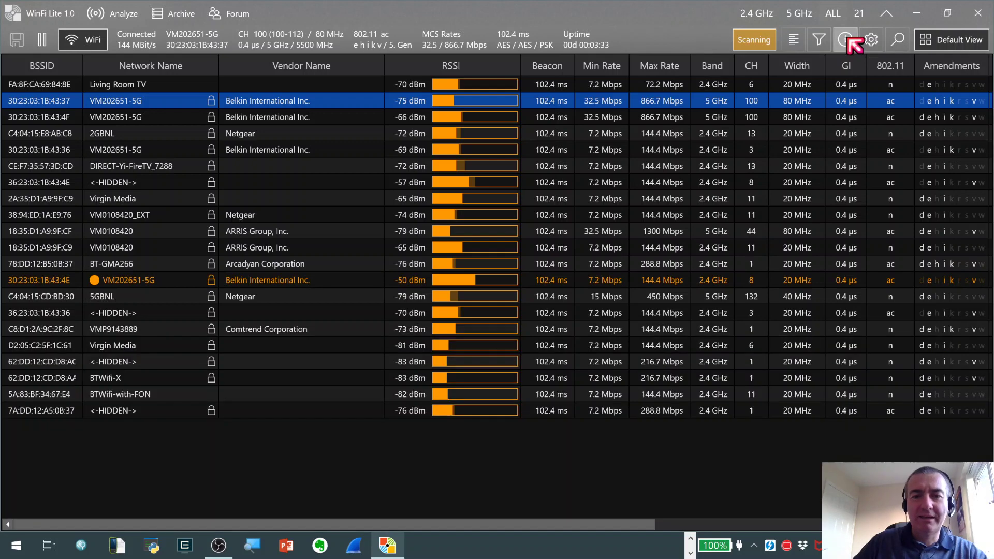
click(849, 40)
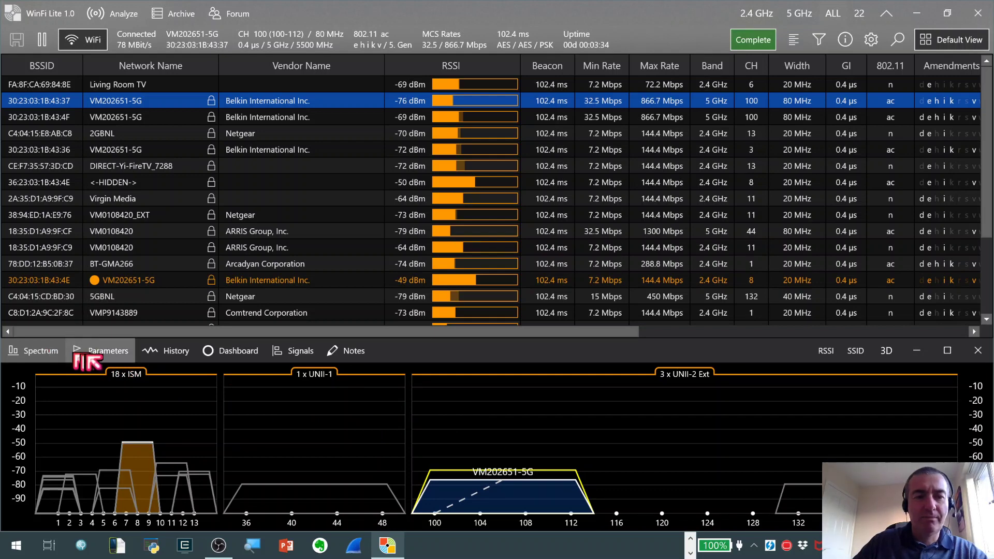
- Show beacon parameters for the 5 GHz VM0108420 network, including channel 44 and GB country info
click(125, 357)
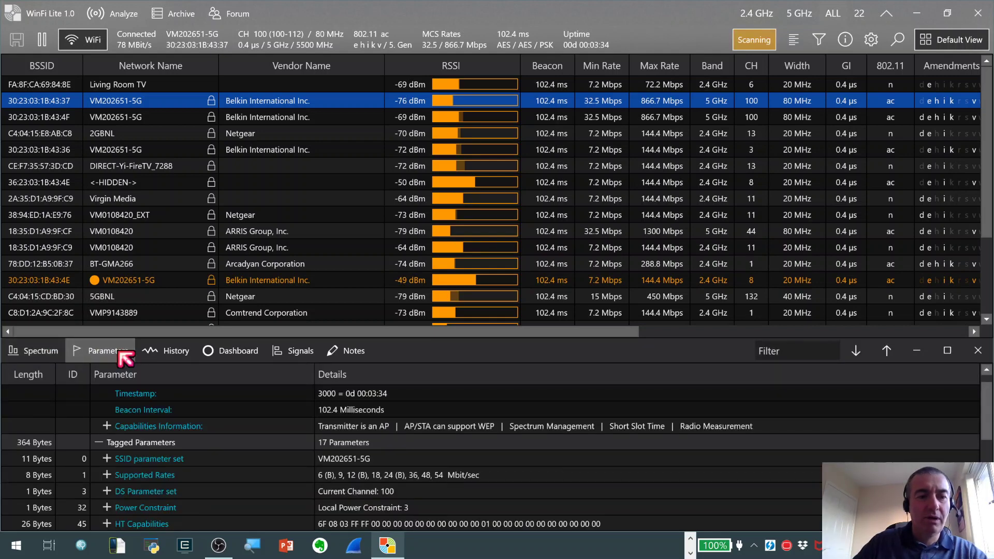
click(40, 214)
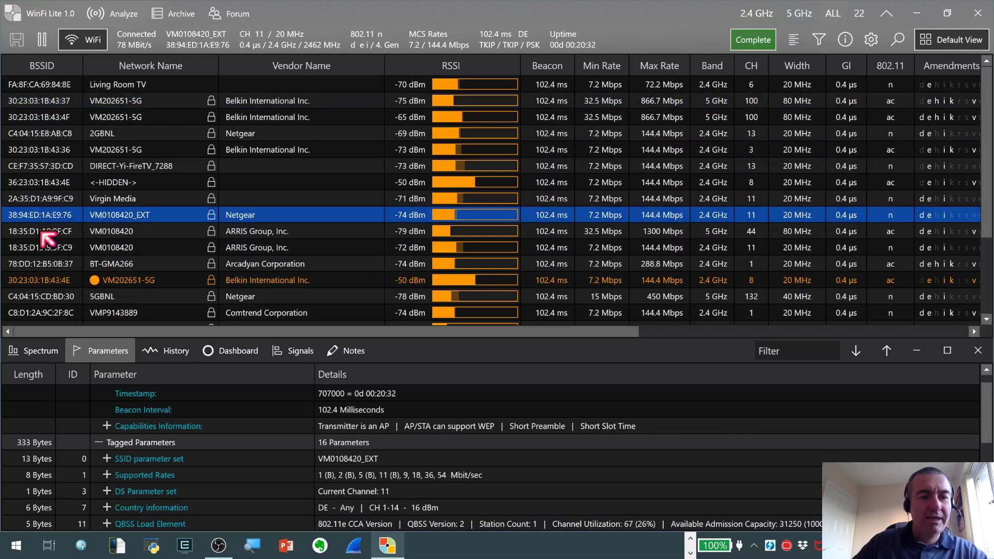
click(43, 231)
scroll(187, 470, down, 1)
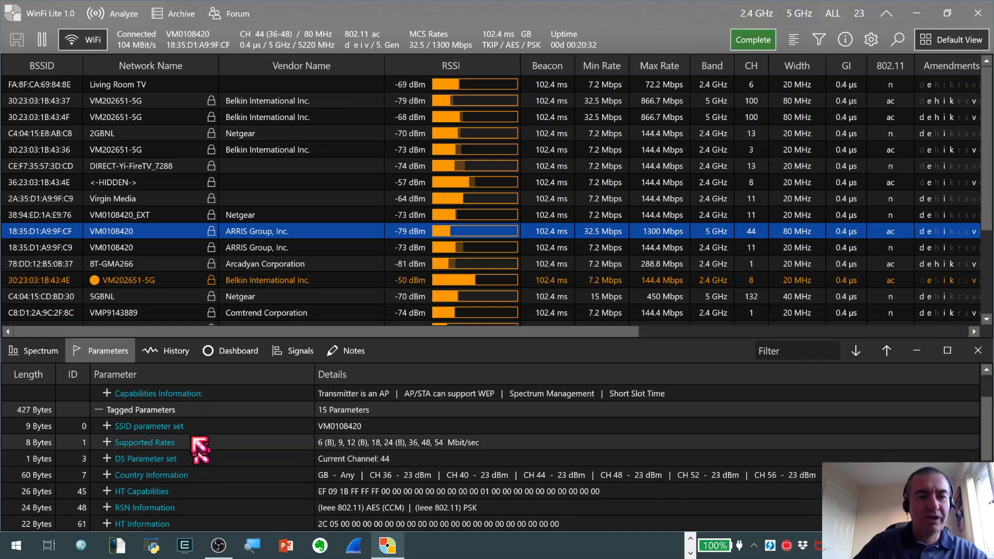
- Chart the Virgin Media network's history as SNR instead of RSSI
click(172, 355)
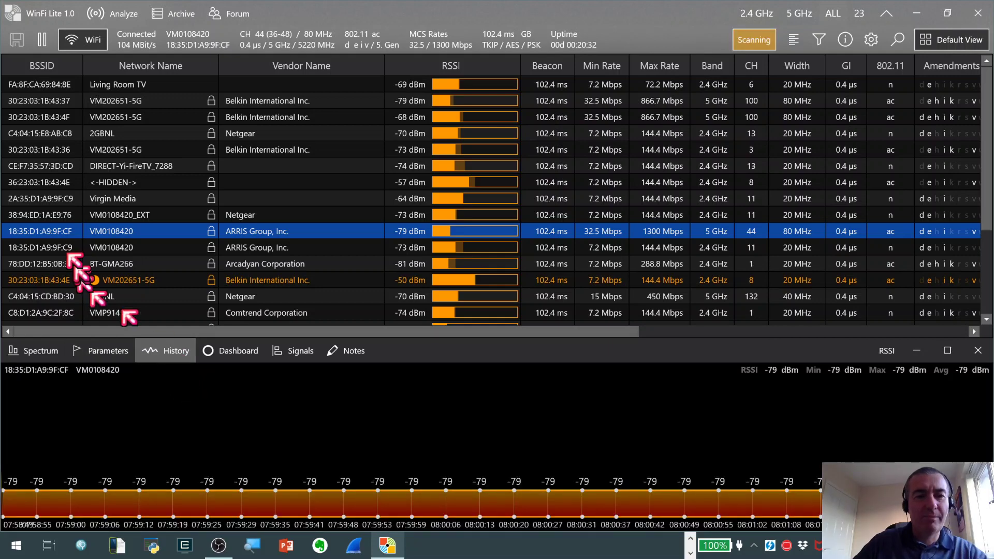
click(48, 200)
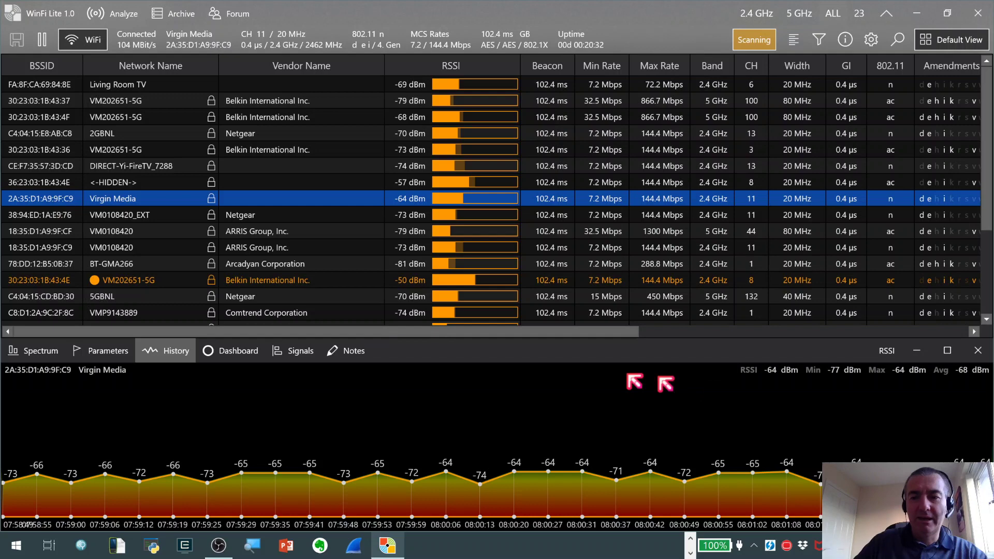
click(894, 358)
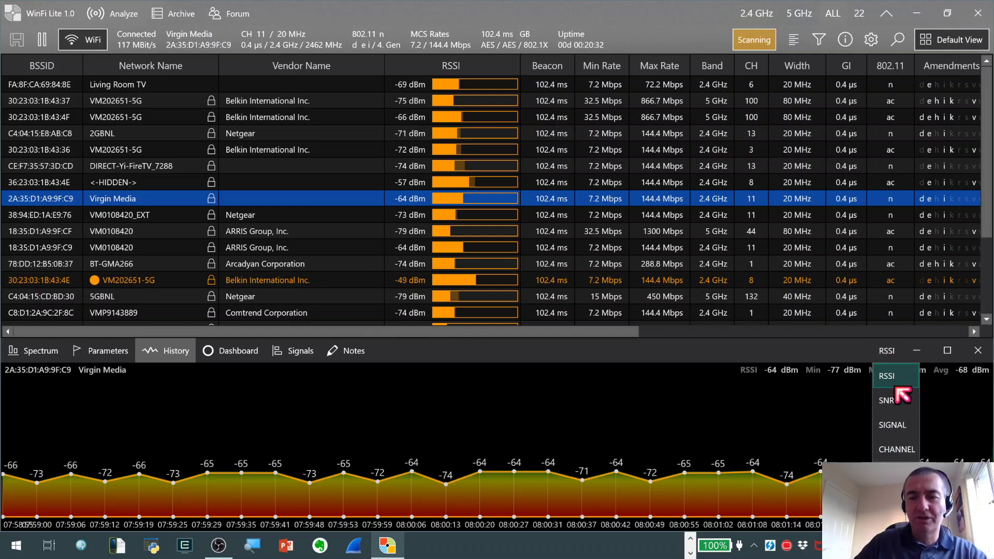
click(901, 406)
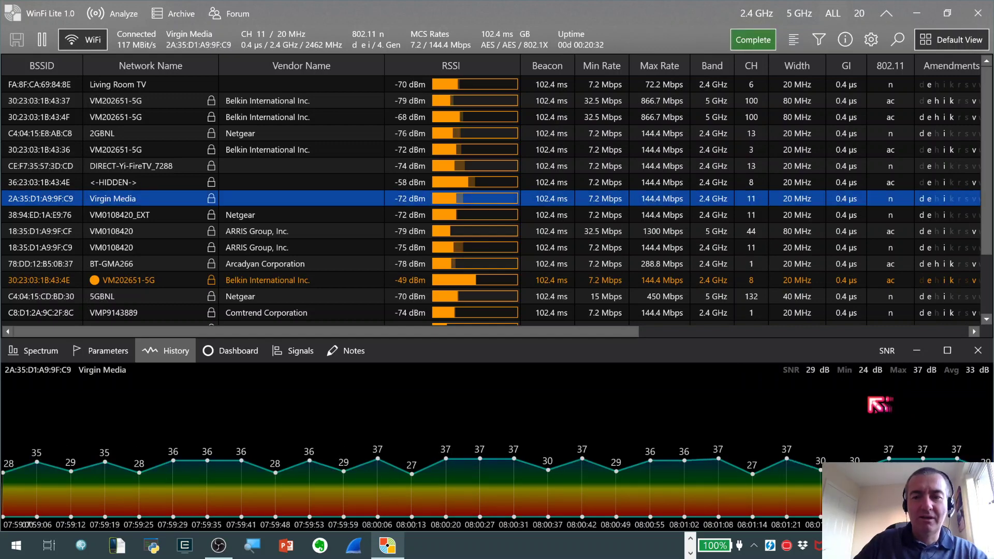
- View Virgin Media's Dashboard gauges, then its Signals bars, then its empty Notes page
click(238, 353)
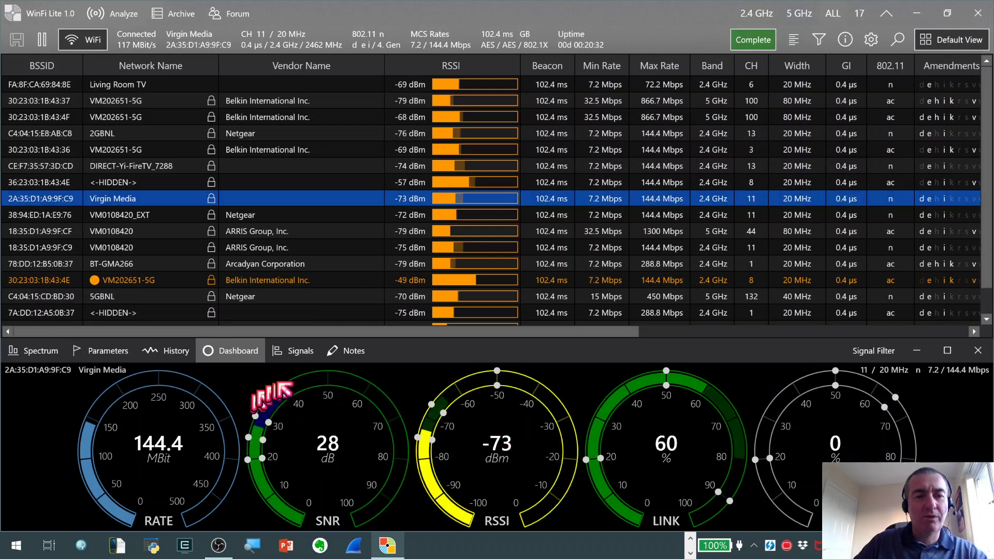
click(298, 352)
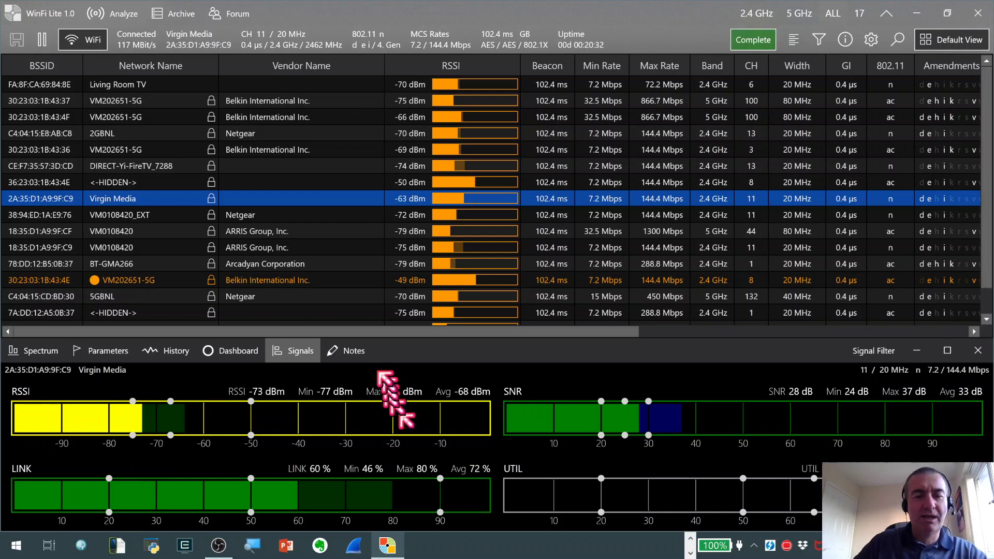
click(352, 352)
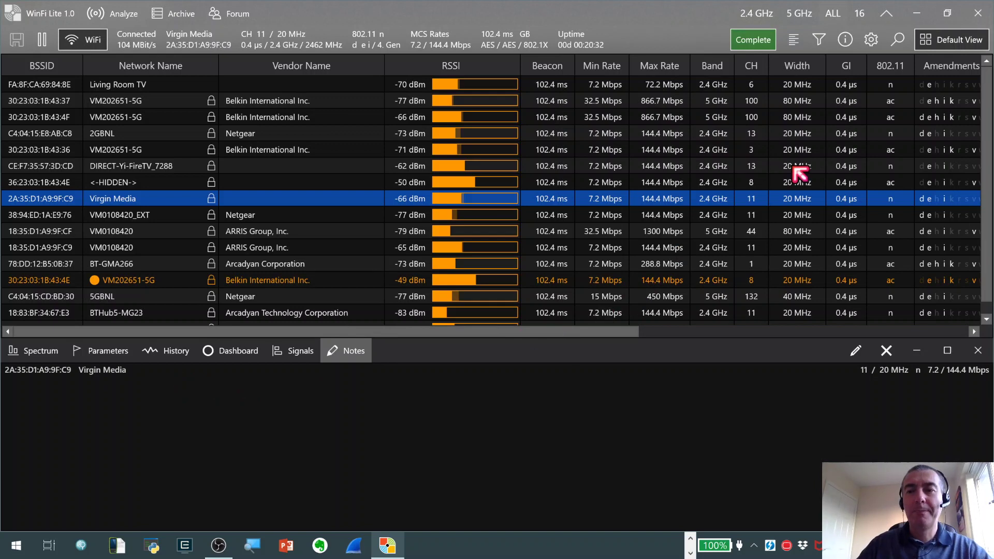
- In Settings, freeze 3 grid columns, scroll the grid to test, then reset Frozen Columns to None
click(871, 41)
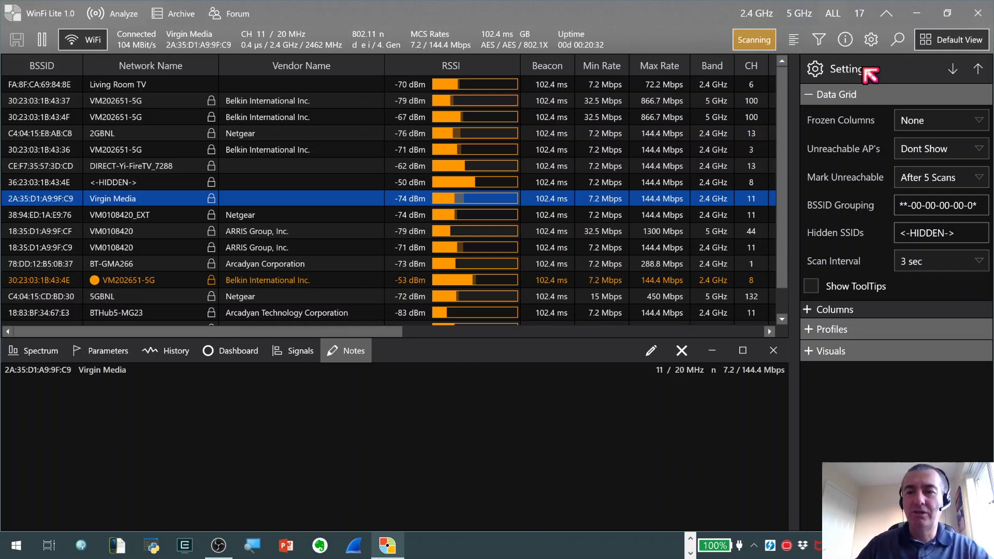
click(952, 124)
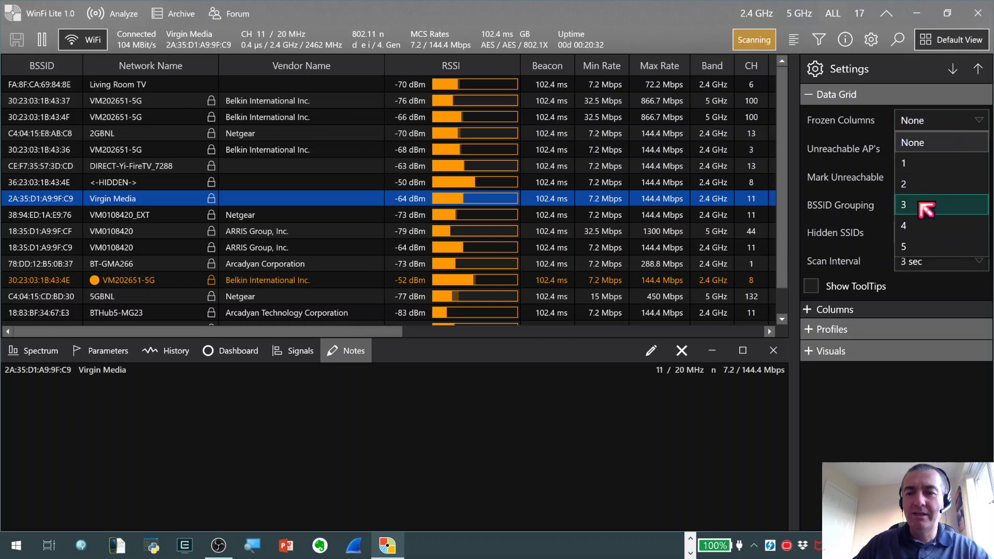
click(926, 208)
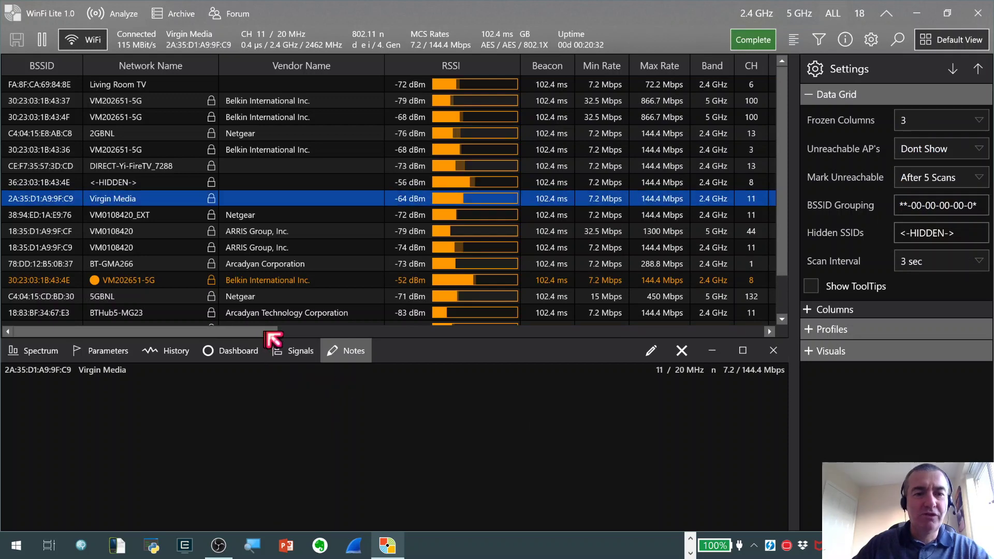
drag(271, 331, 221, 348)
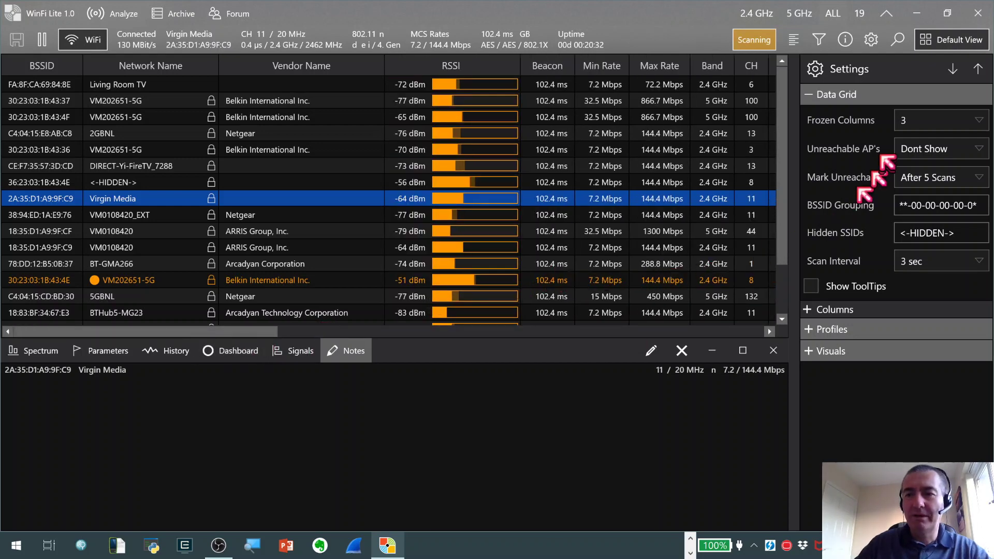
click(910, 123)
click(910, 142)
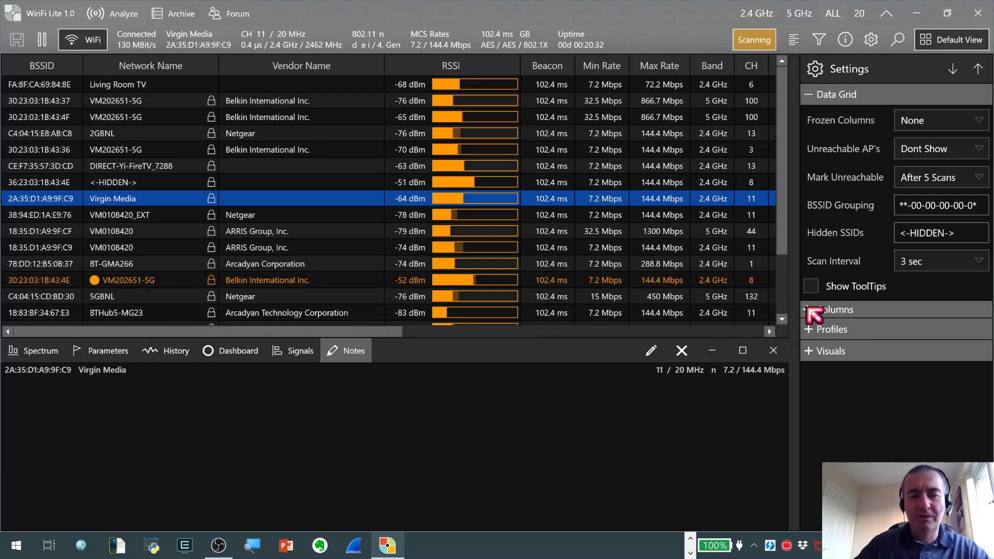
click(814, 311)
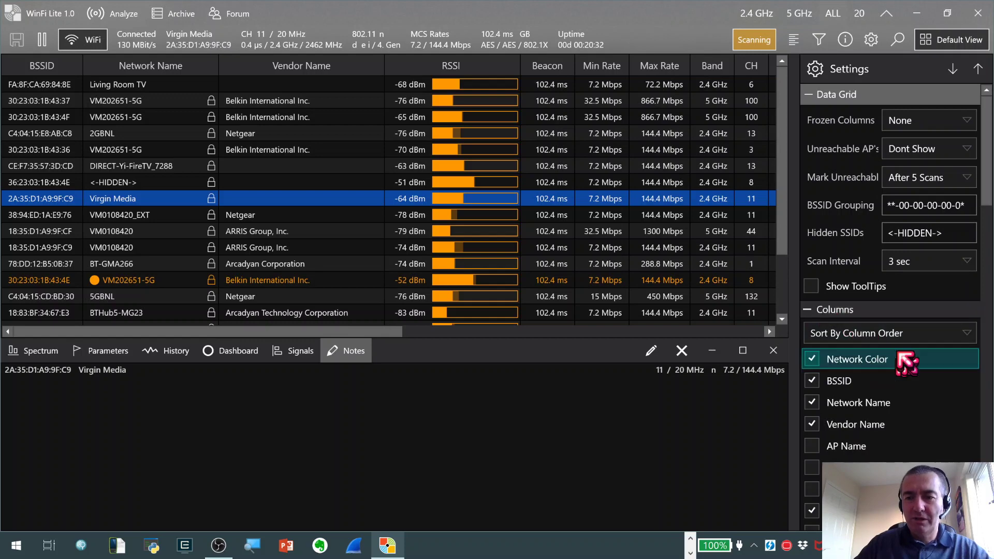
scroll(936, 367, down, 3)
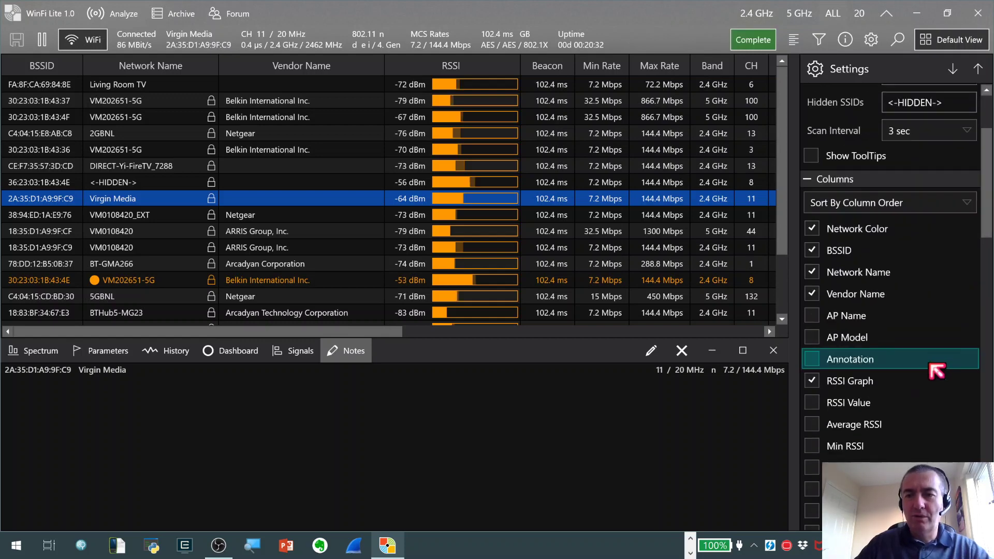
scroll(937, 368, down, 1)
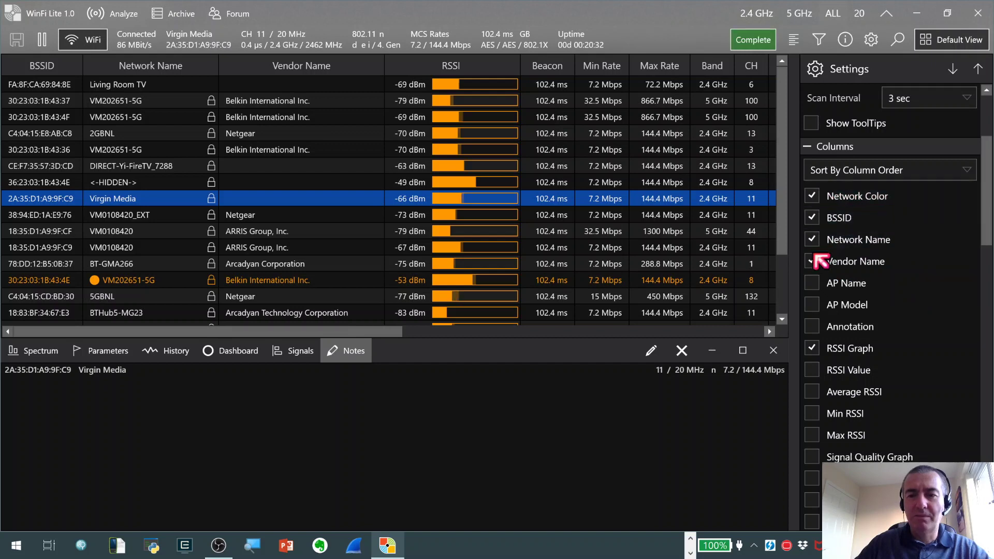
scroll(828, 274, down, 6)
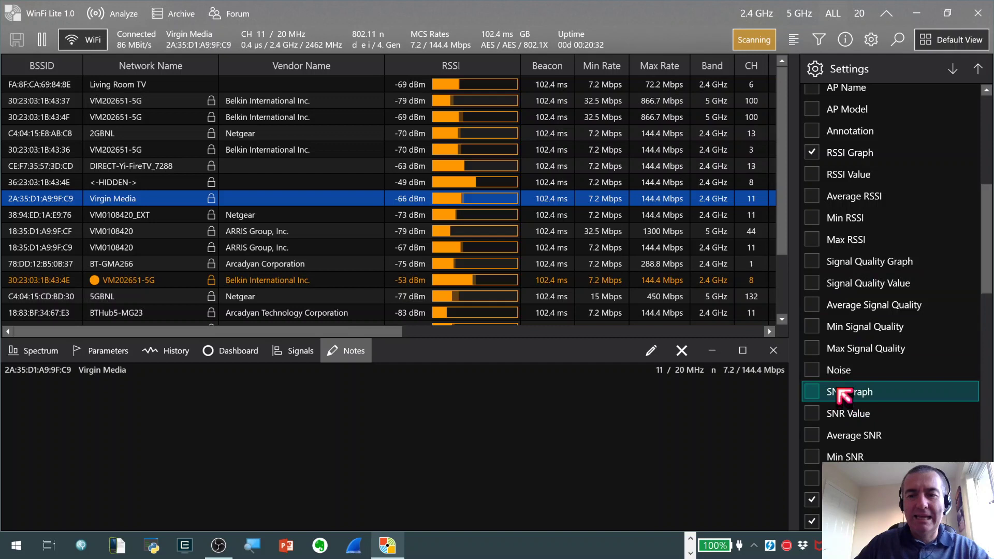
click(816, 368)
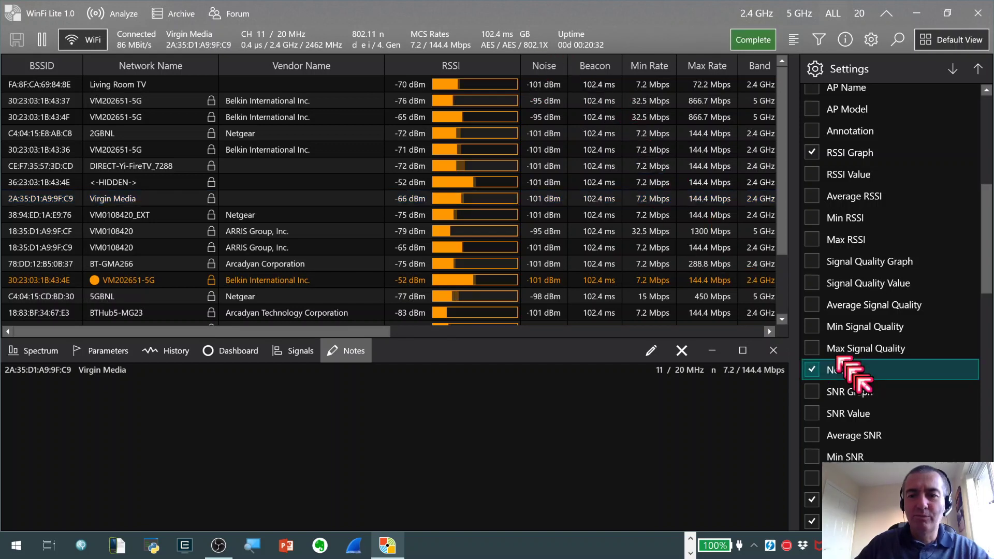
click(815, 371)
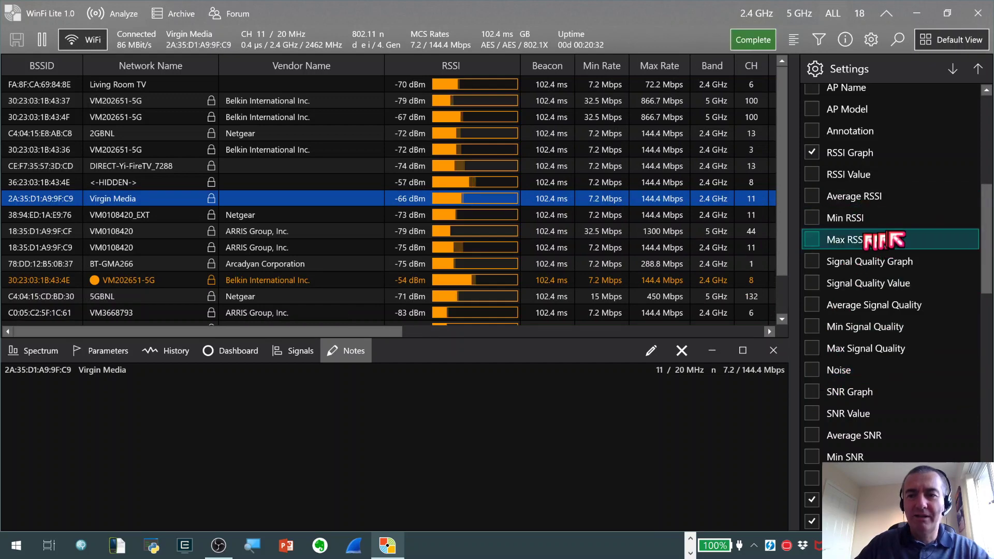
scroll(893, 230, down, 3)
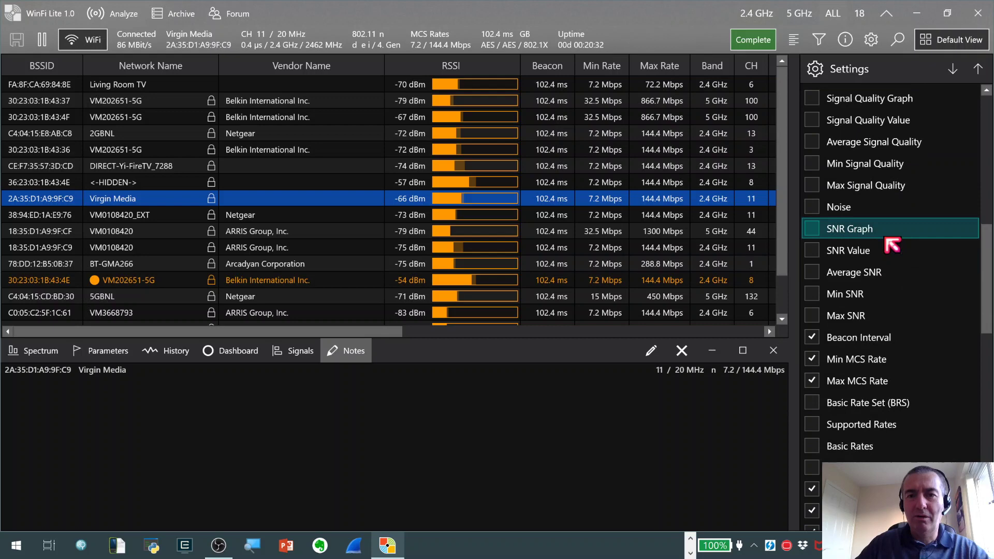
scroll(890, 251, down, 1)
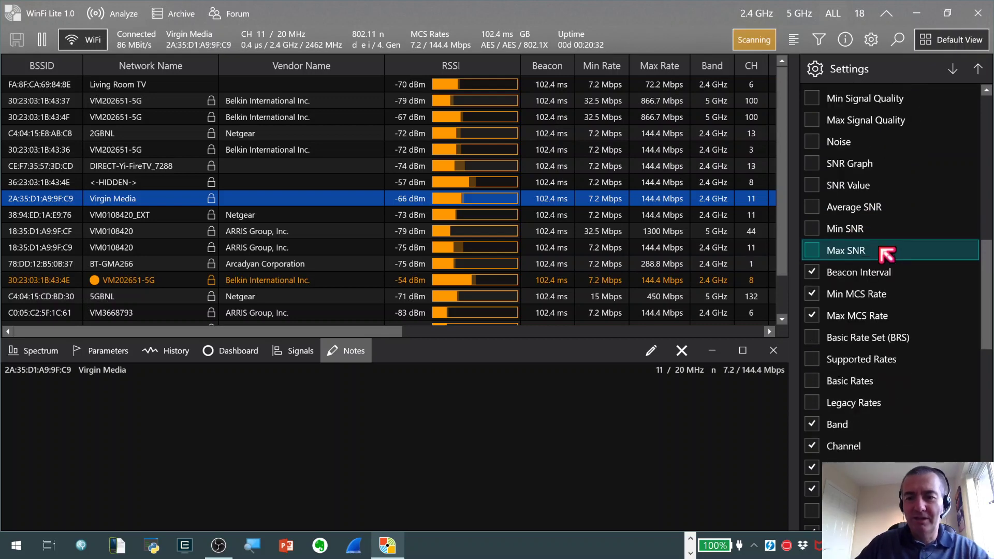
scroll(887, 253, down, 1)
scroll(887, 253, down, 1)
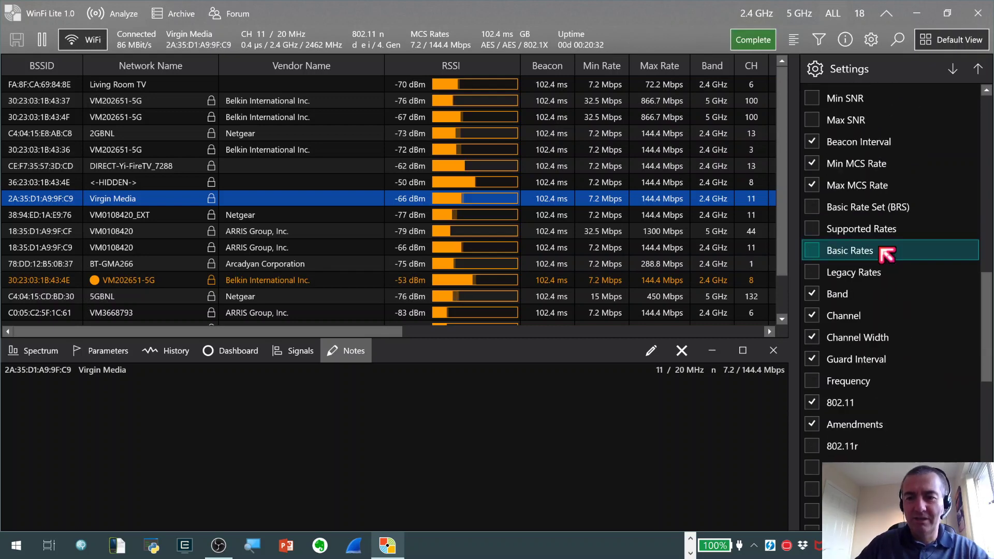
scroll(886, 253, up, 6)
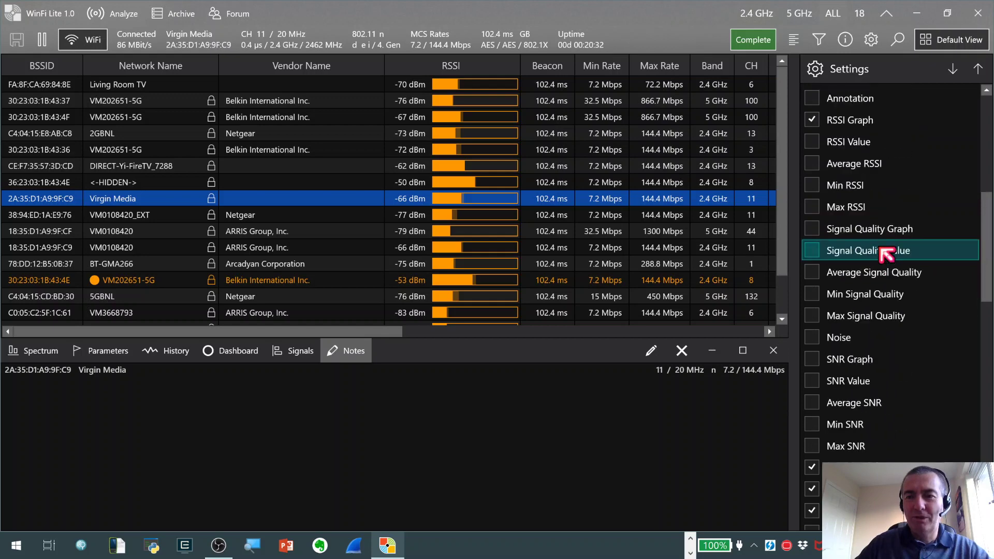
scroll(886, 253, up, 5)
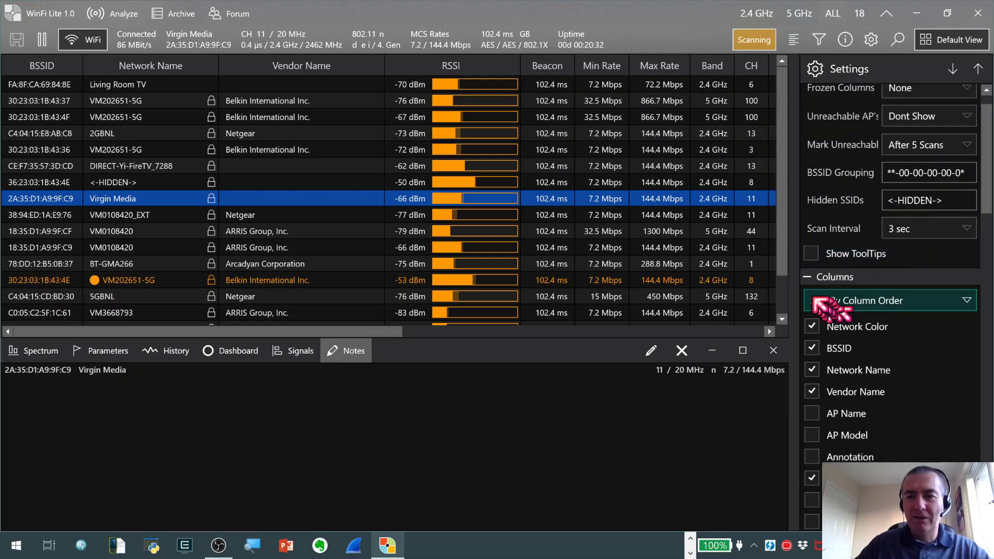
click(811, 281)
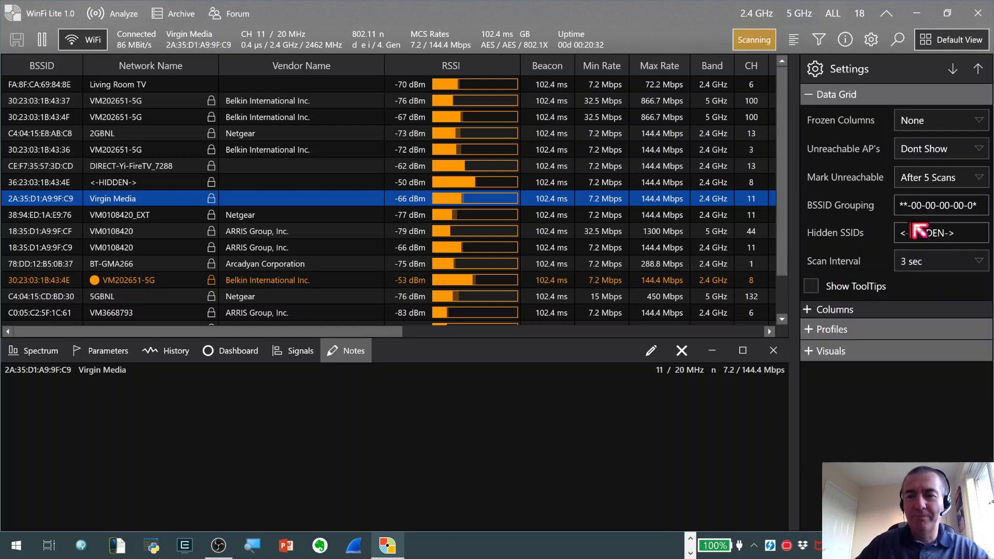
- Close Settings and filter the network grid by SSID 'VM202'
click(871, 40)
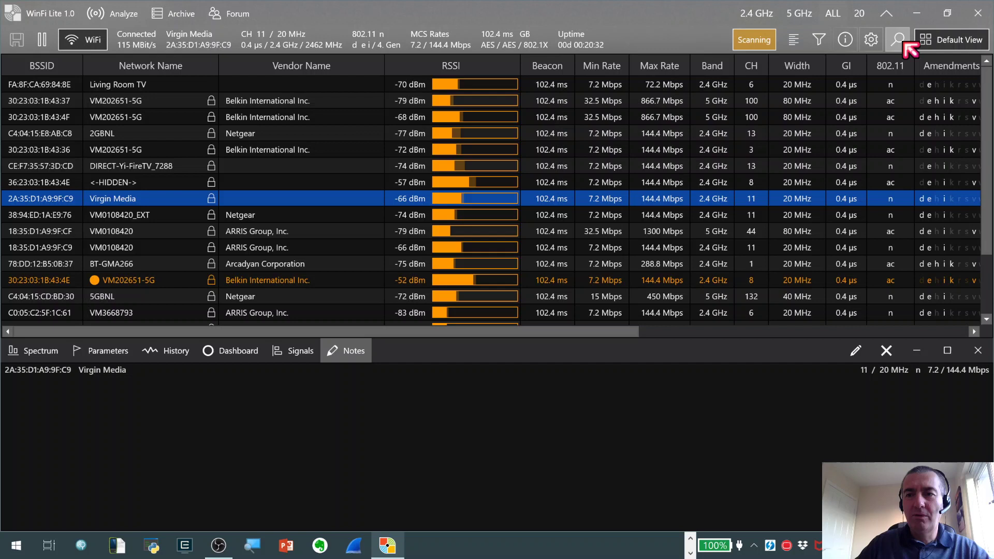
click(900, 40)
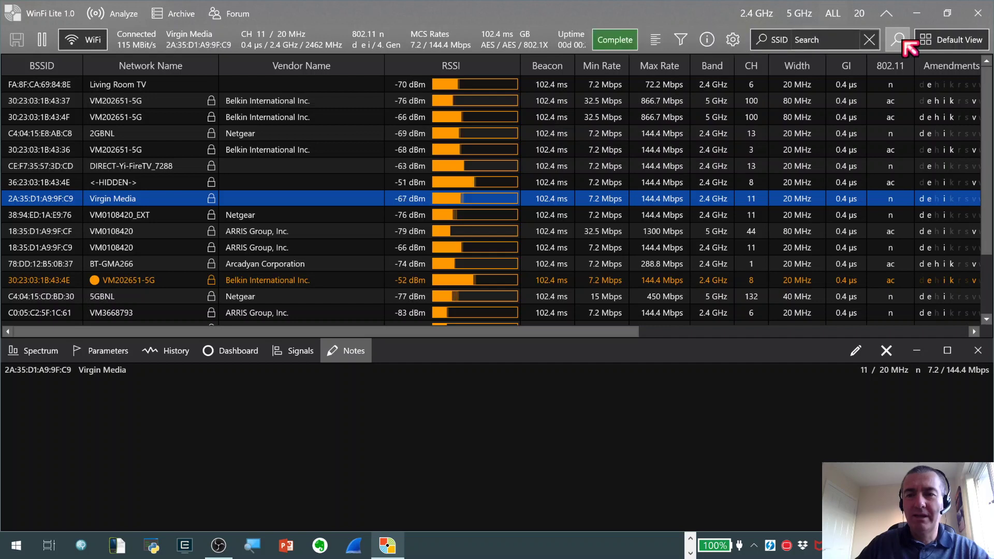
click(813, 41)
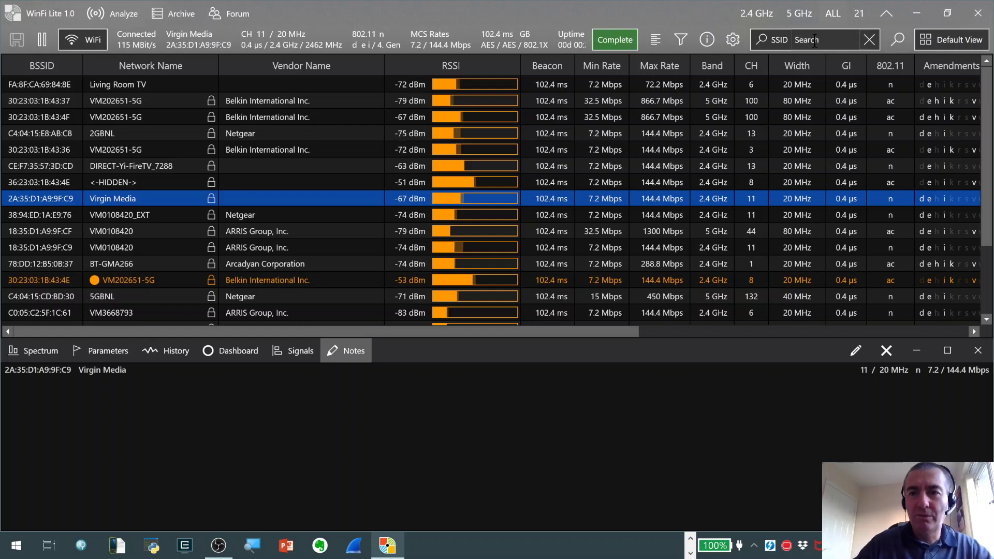
click(814, 41)
text(V)
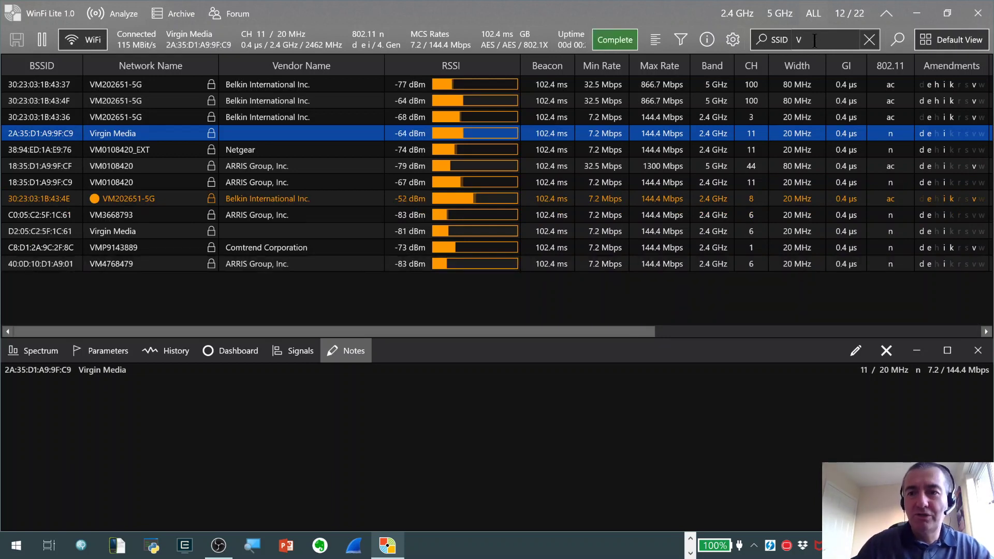
text(M202)
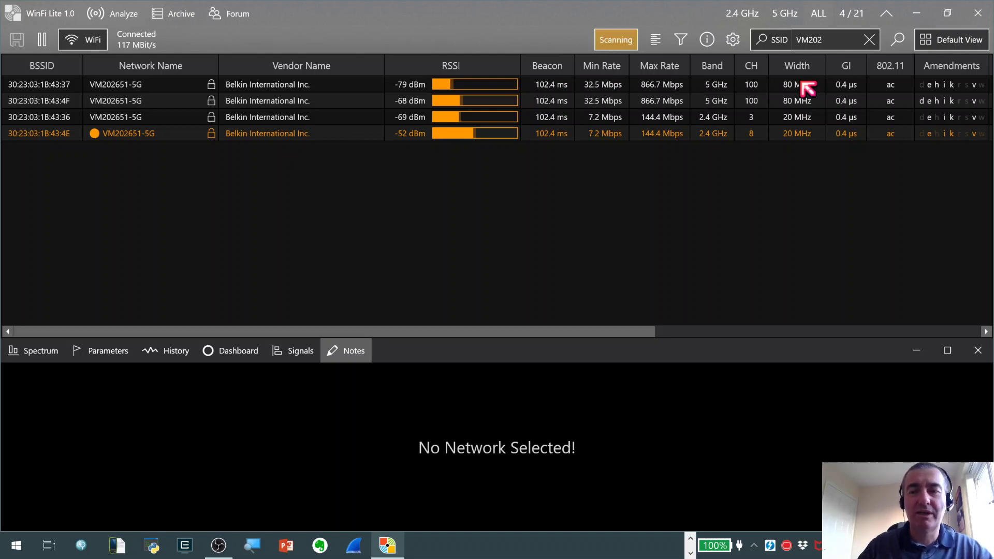
- Check the searchable fields list, then clear the VM202 filter to show all 21 networks
click(778, 40)
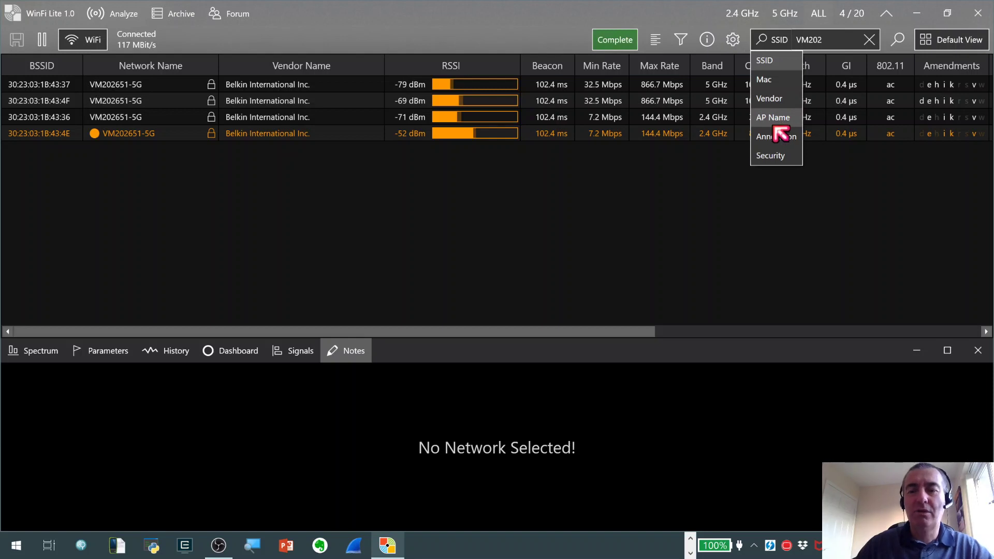
click(826, 40)
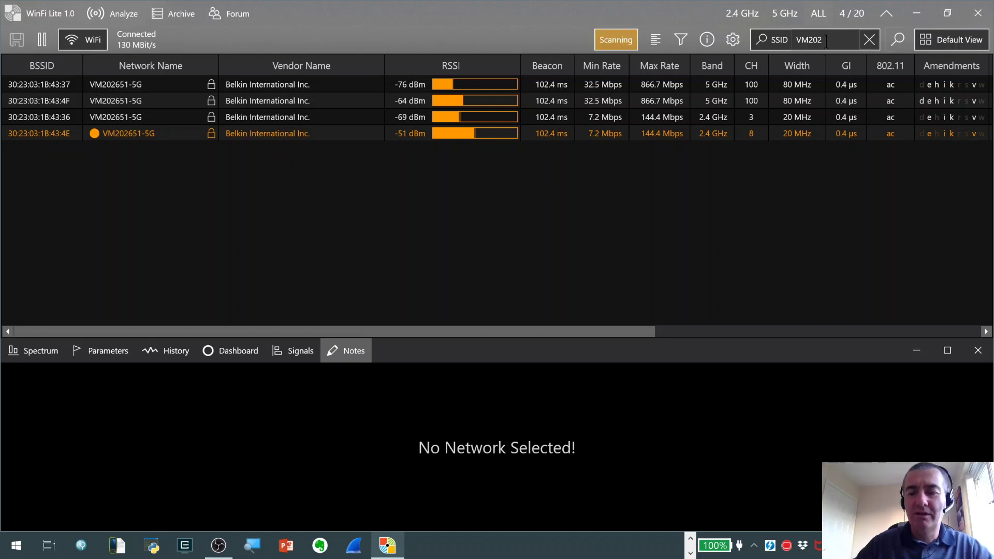
click(871, 42)
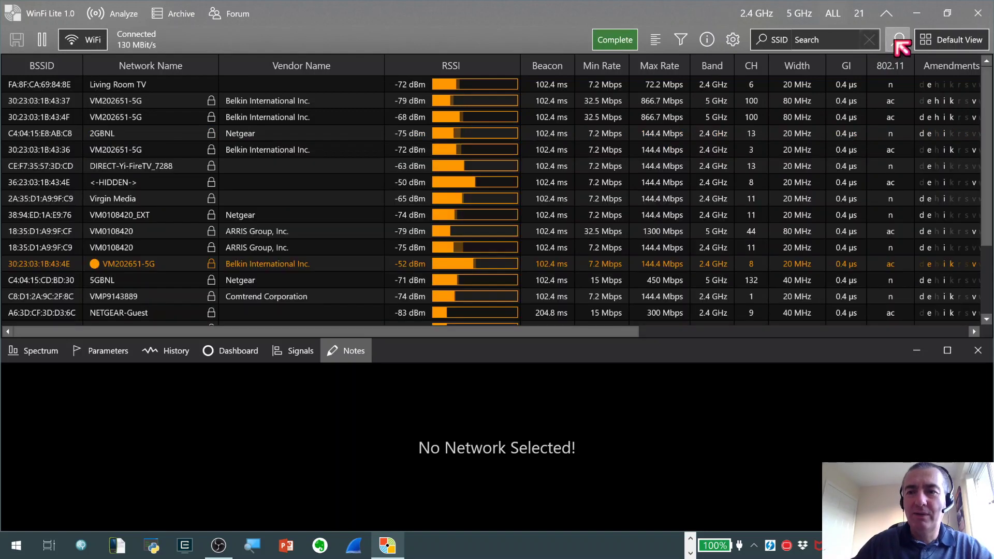
- Collapse the SSID search and show the 2.4 GHz and 5 GHz channel spectrum graphs
click(896, 40)
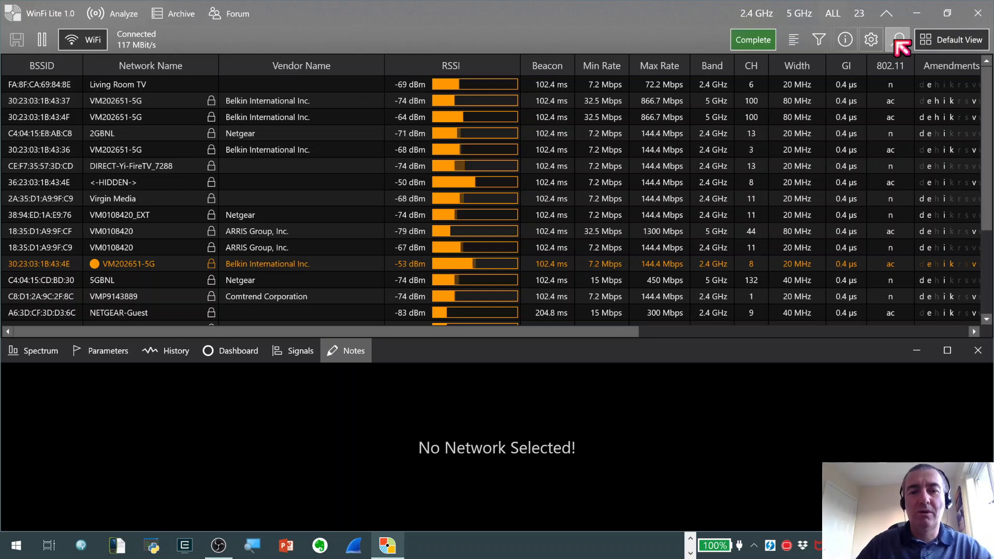
click(33, 355)
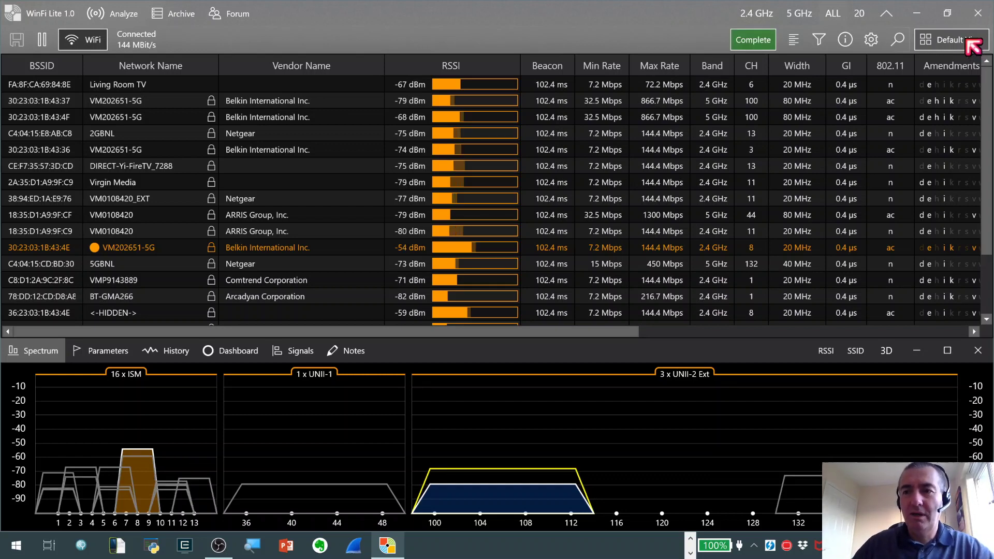
- Switch the table to the Pro layout, save it as new profile 'My_Nets', and open SSID search
click(972, 47)
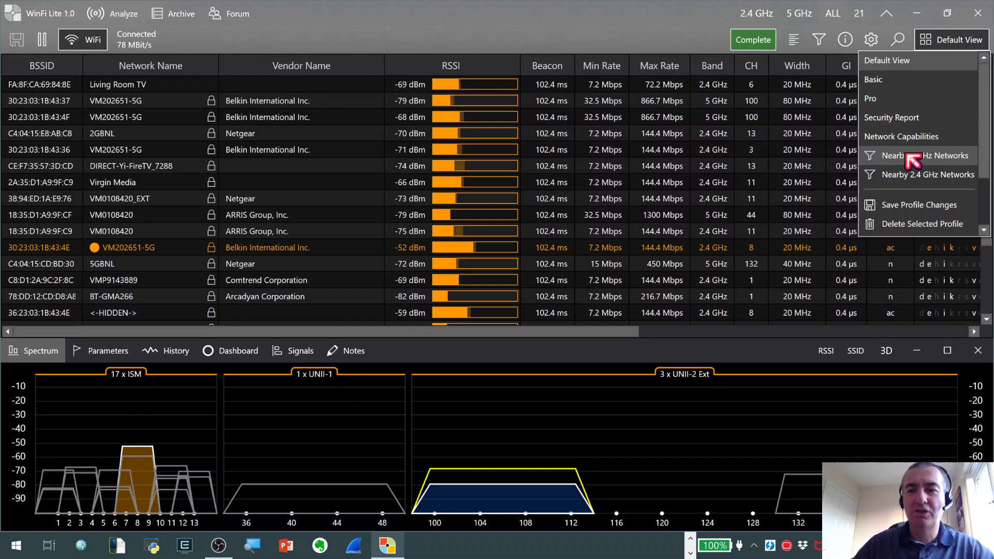
click(880, 100)
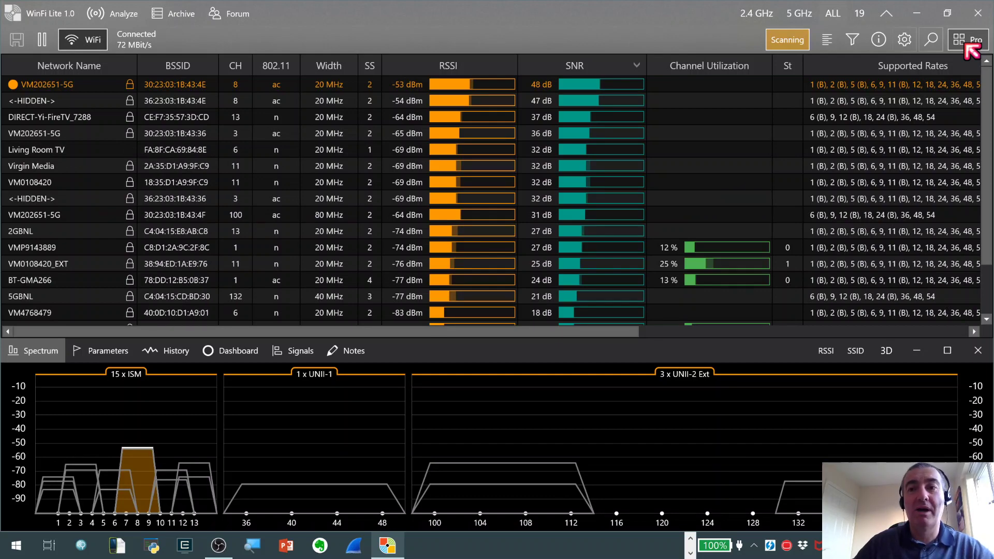
click(968, 46)
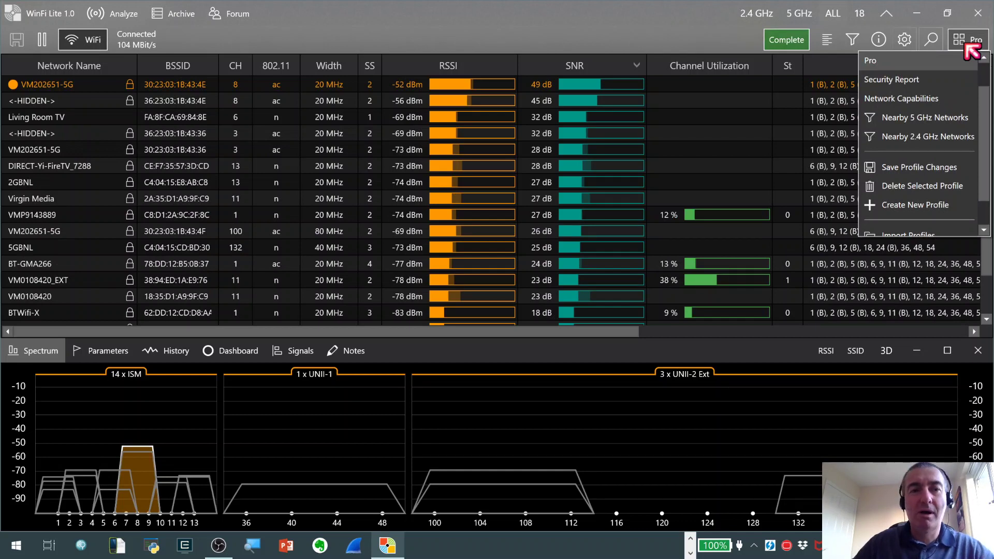
scroll(950, 207, down, 2)
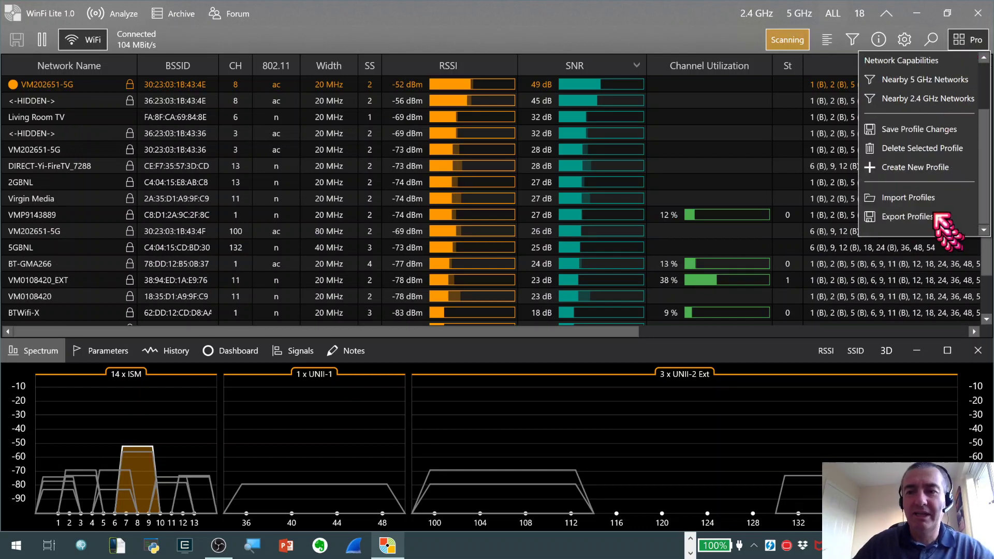
click(934, 171)
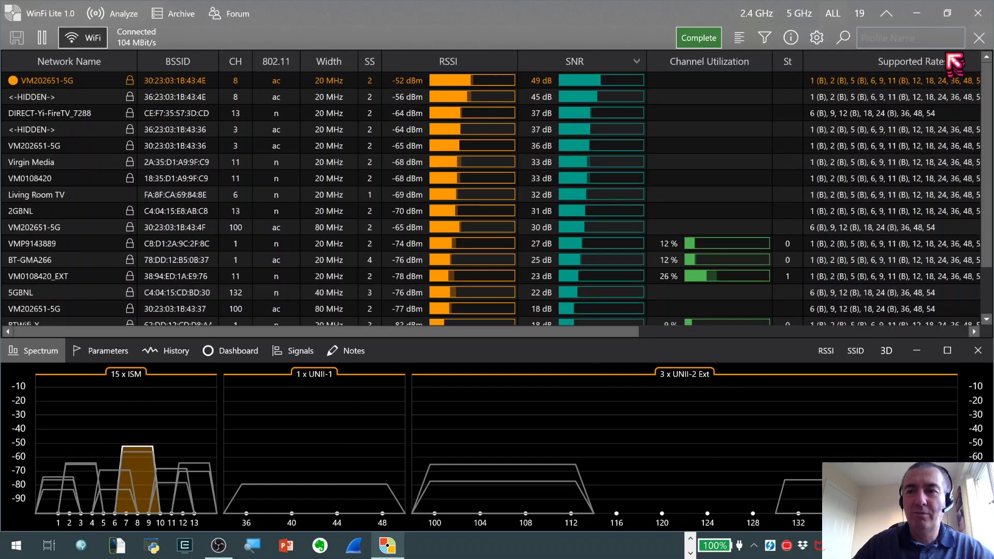
text(M)
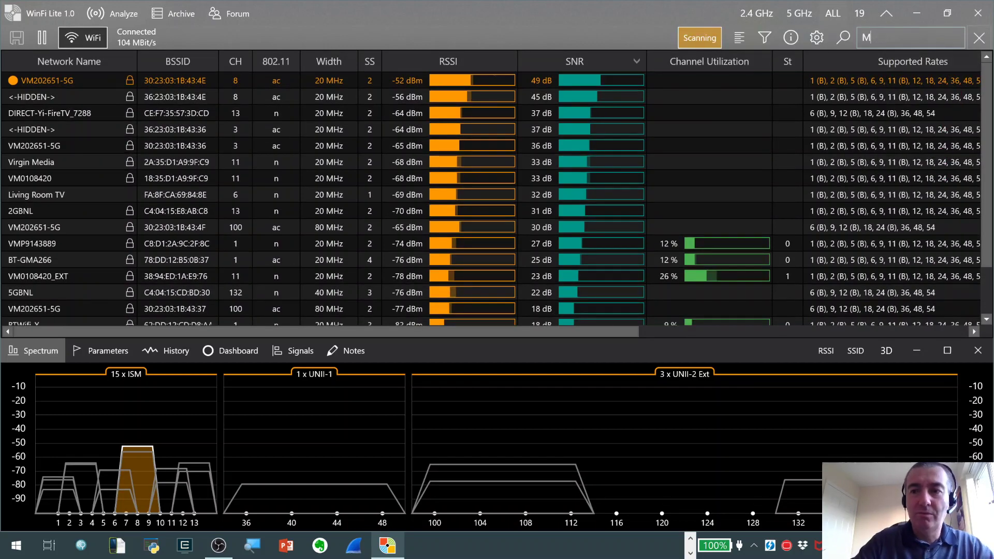
text(y_Nets)
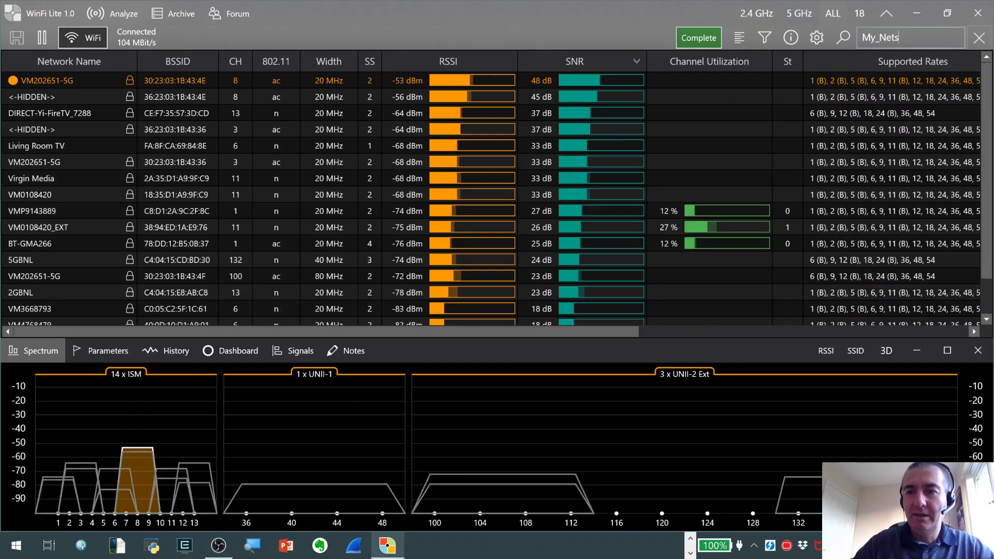
key(Return)
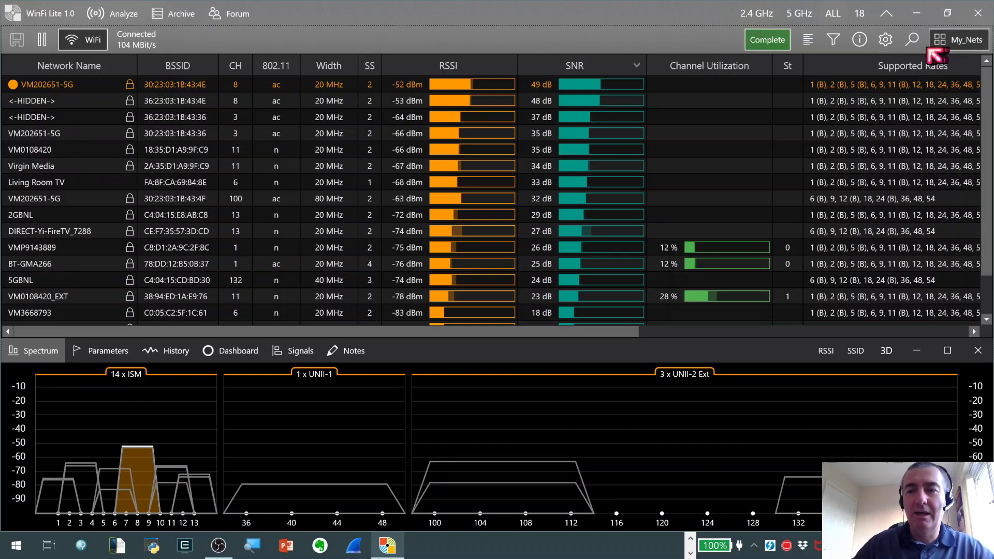
click(914, 39)
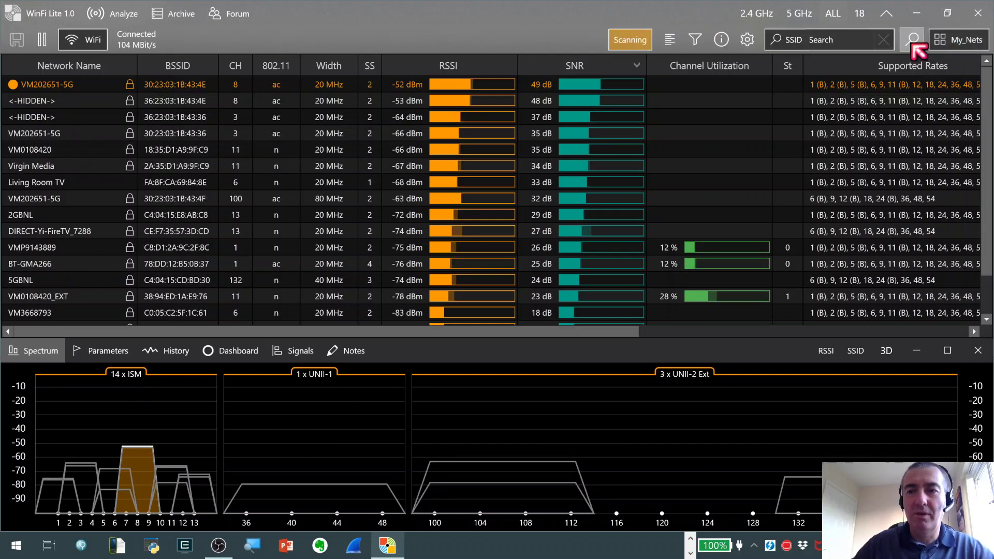
- Filter SSIDs by 'VM202' and save that filter into the My_Nets profile
click(831, 39)
text(VM)
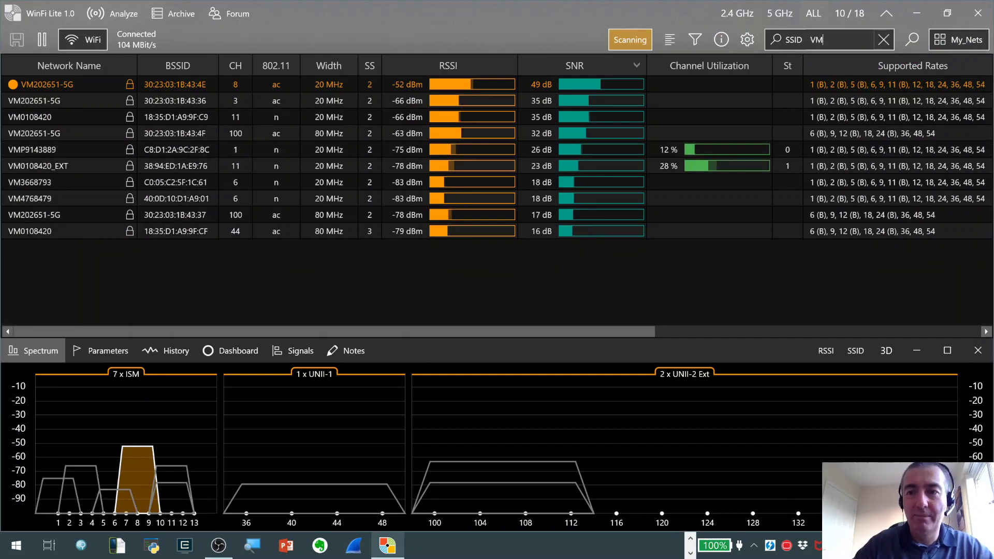
text(202)
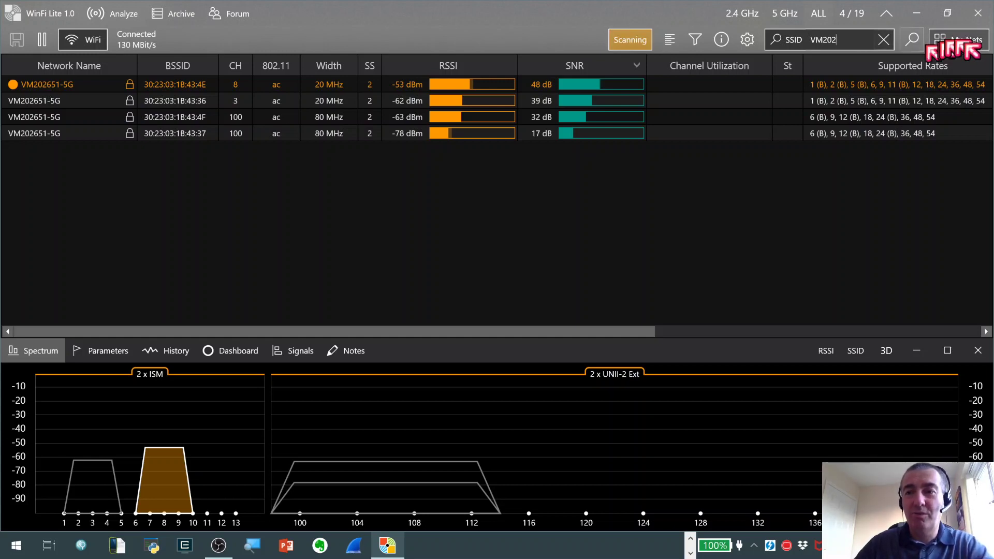
click(970, 43)
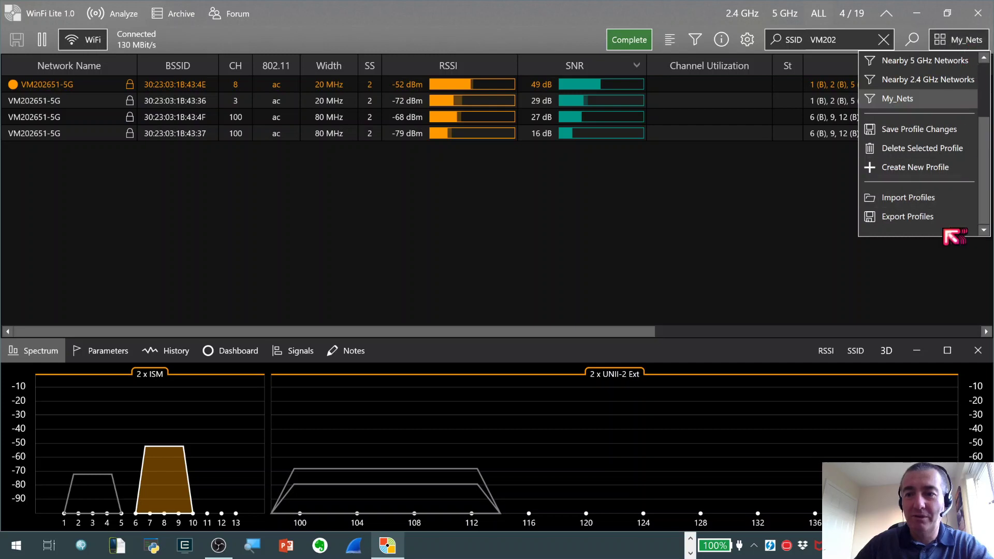
click(925, 130)
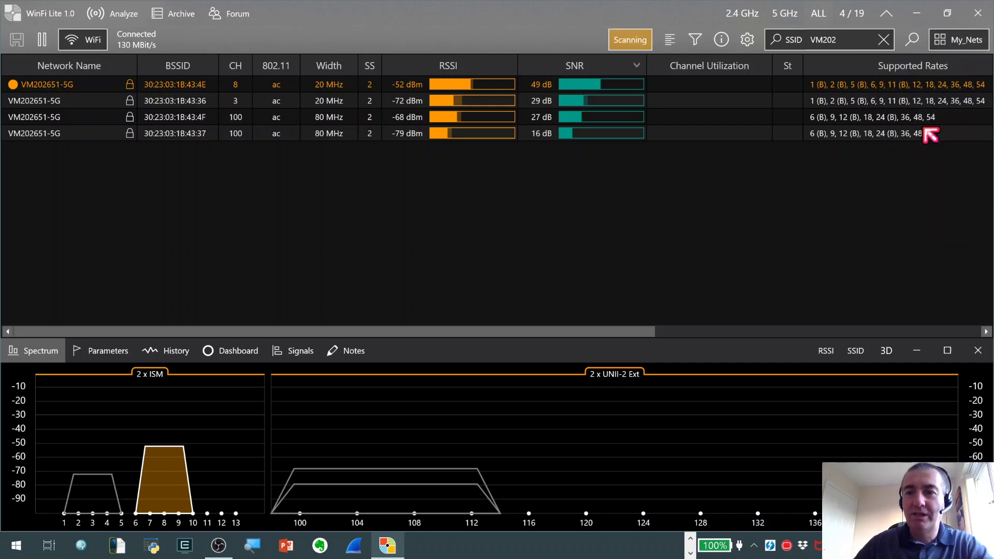
- Switch the table back to the Default View profile
click(969, 41)
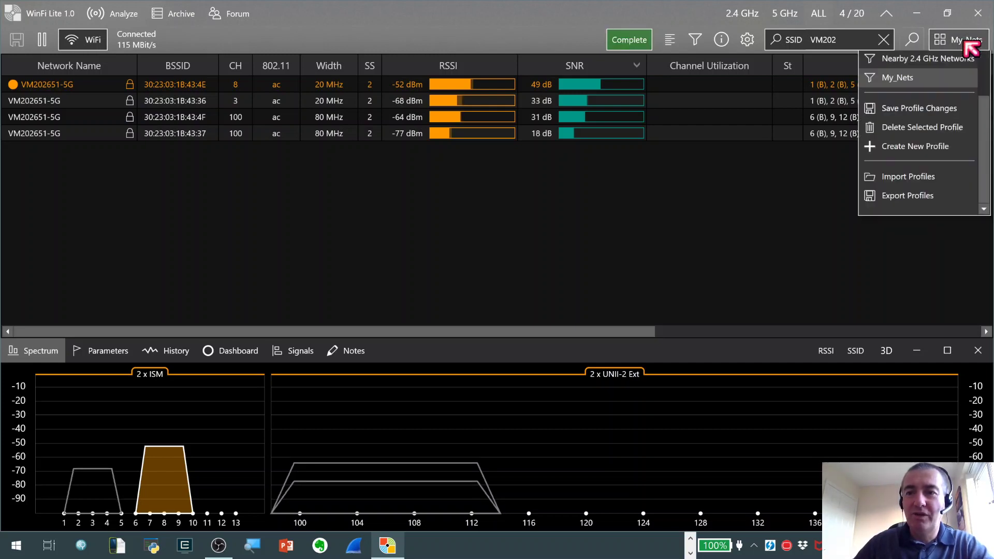
scroll(952, 89, up, 3)
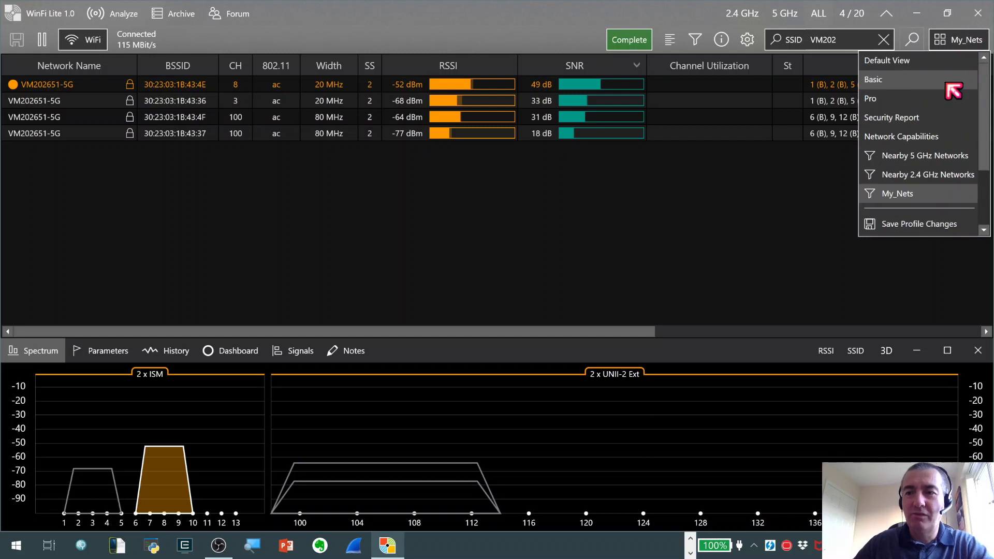
click(886, 61)
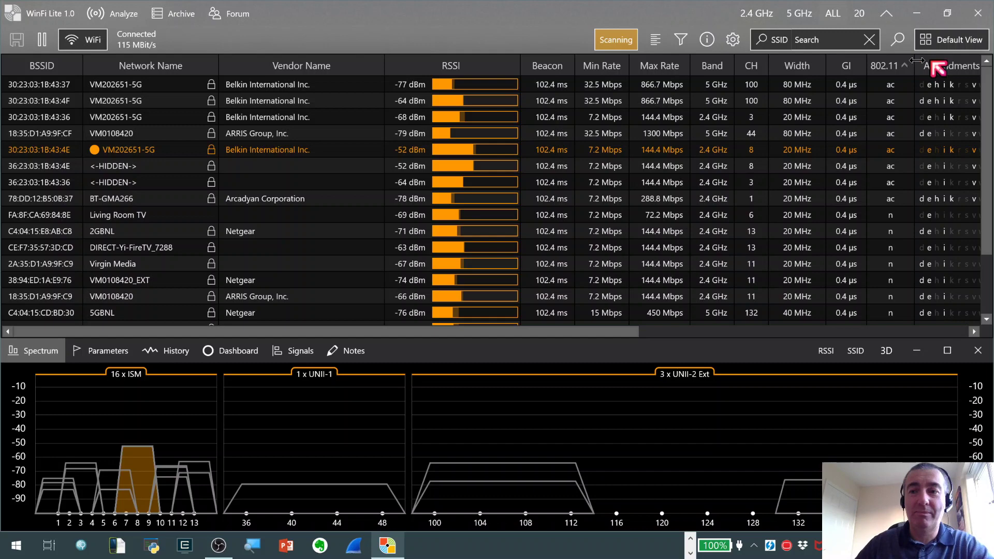
- Recall My_Nets with its VM202 filter, then return to Default View listing all 20 networks
click(961, 43)
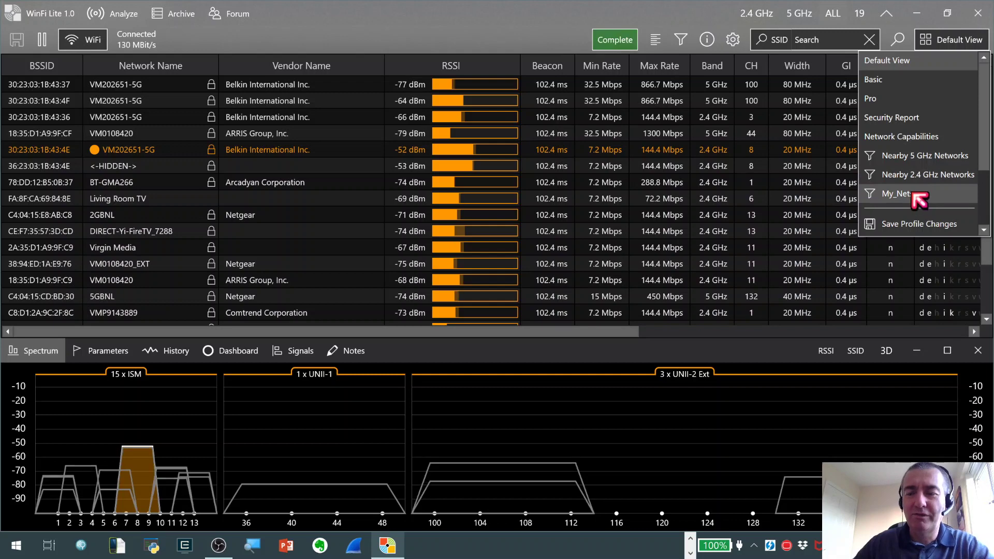
click(896, 194)
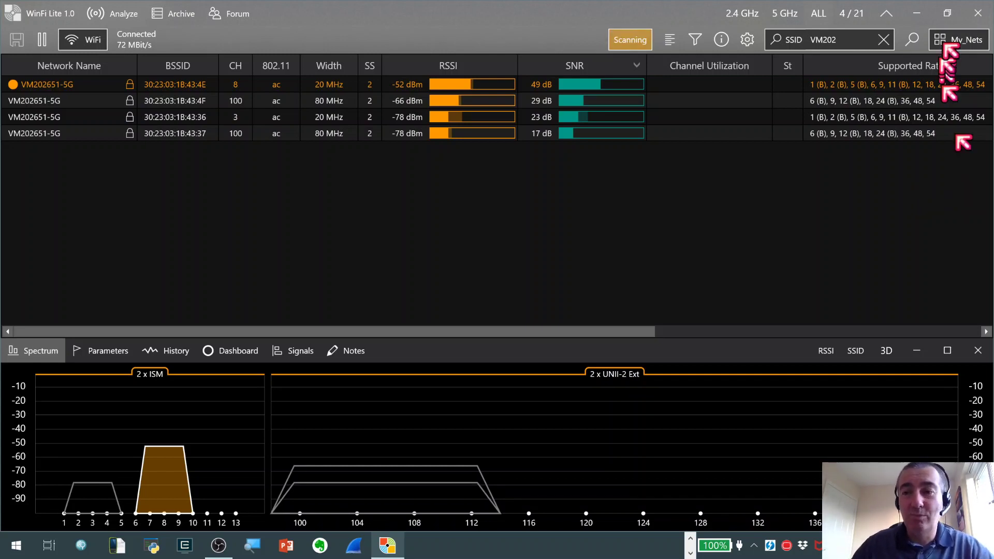
click(961, 39)
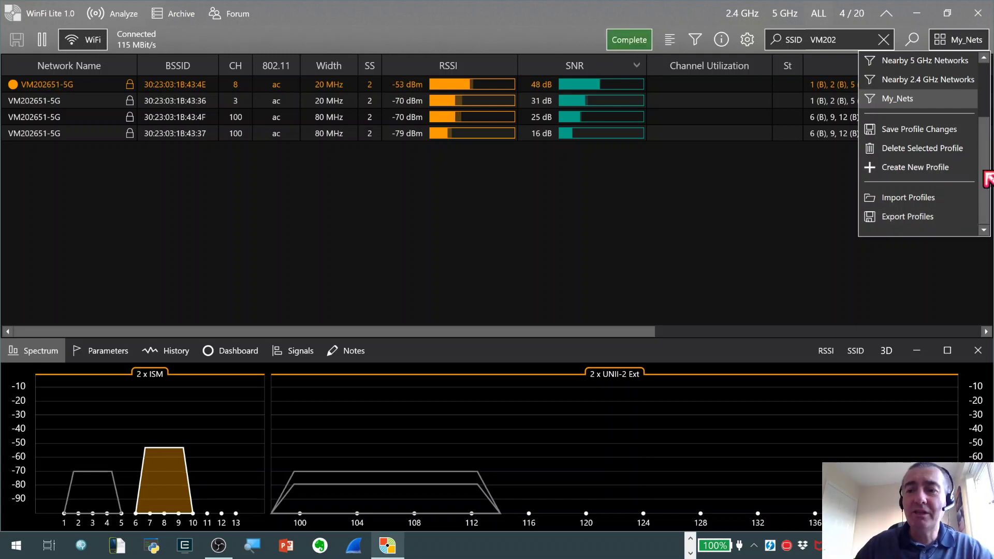
scroll(988, 179, up, 4)
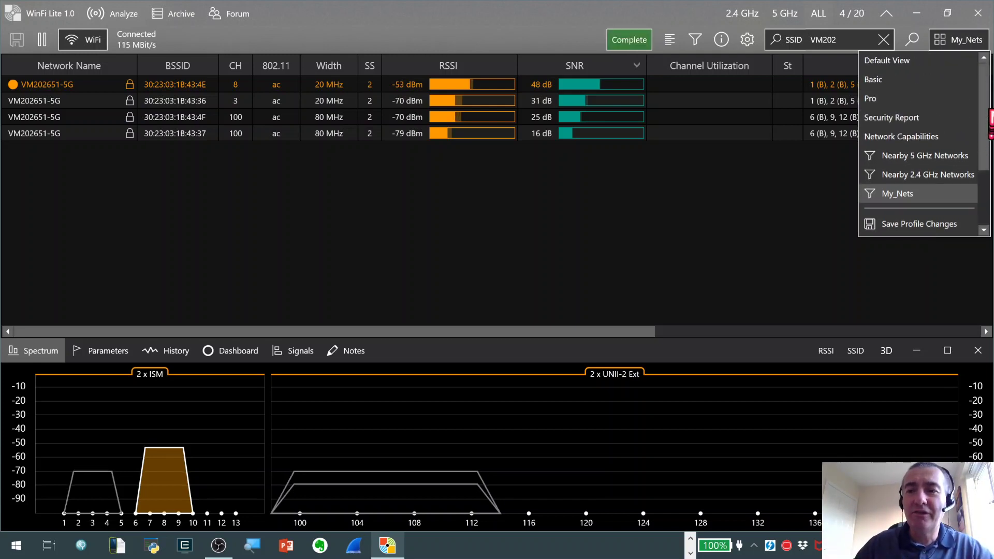
click(910, 64)
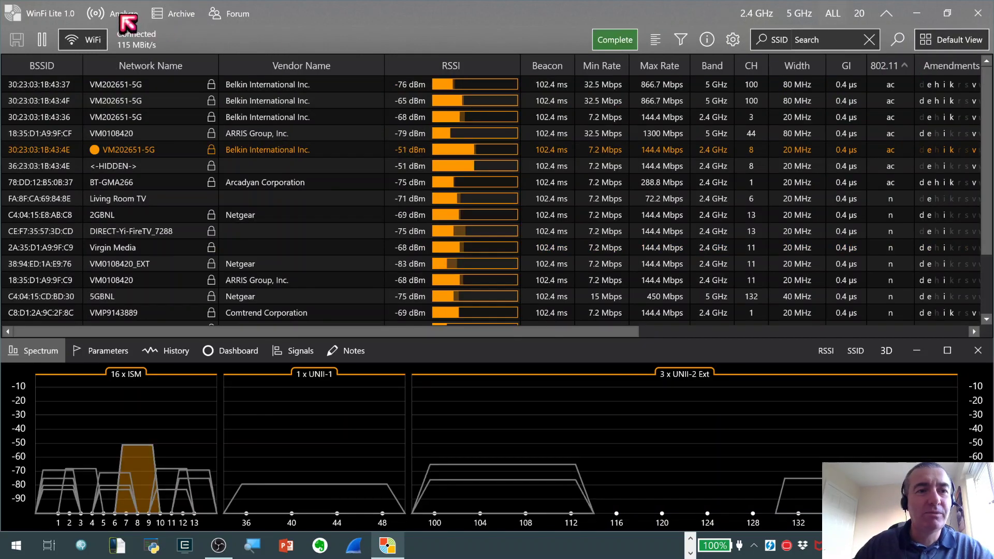
- Delete the 01 October 2019 shopping-mall session from the Archive
click(176, 14)
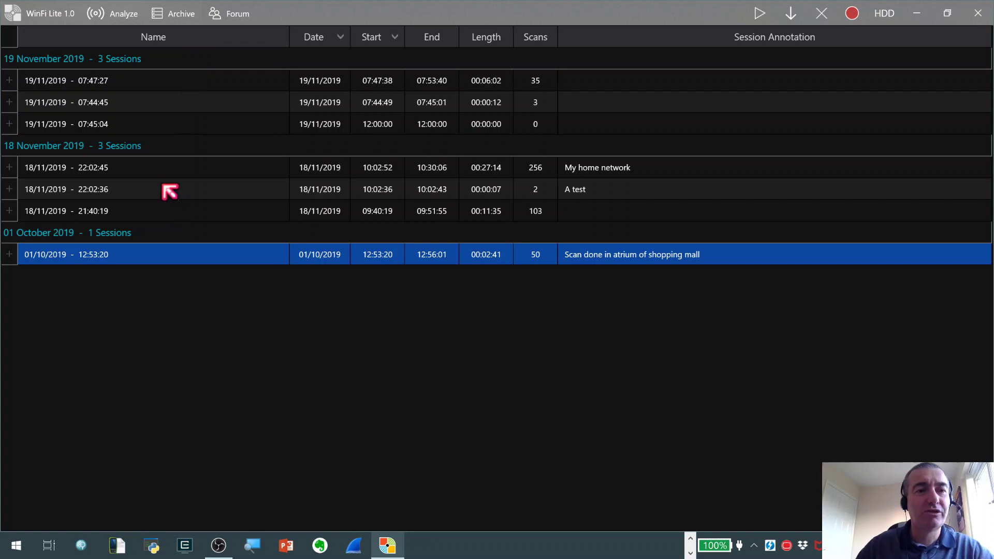
click(10, 255)
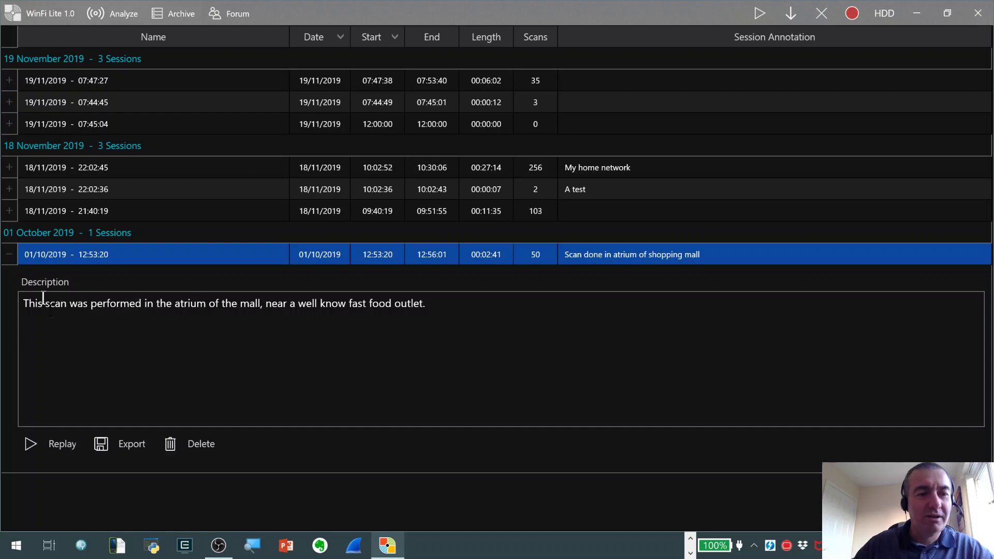
click(191, 455)
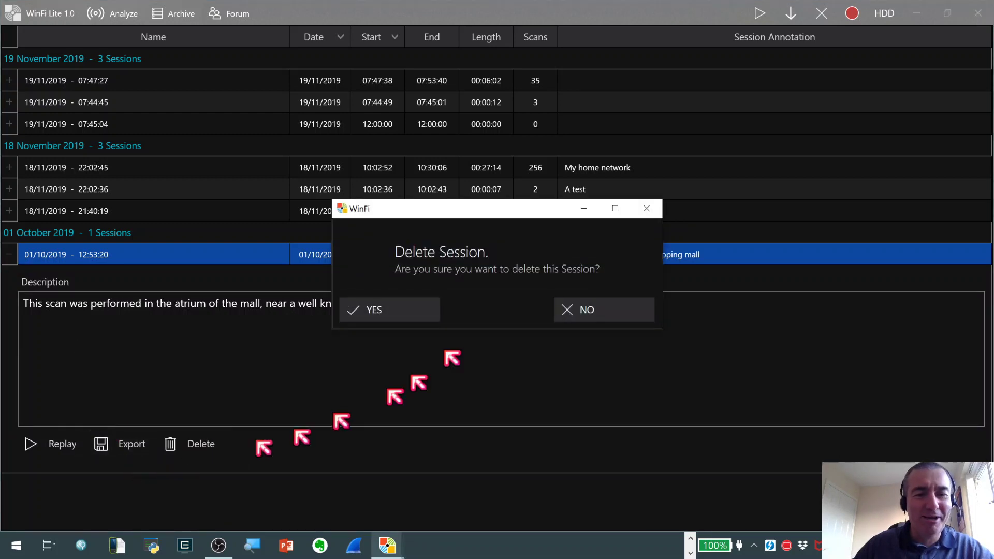
click(388, 309)
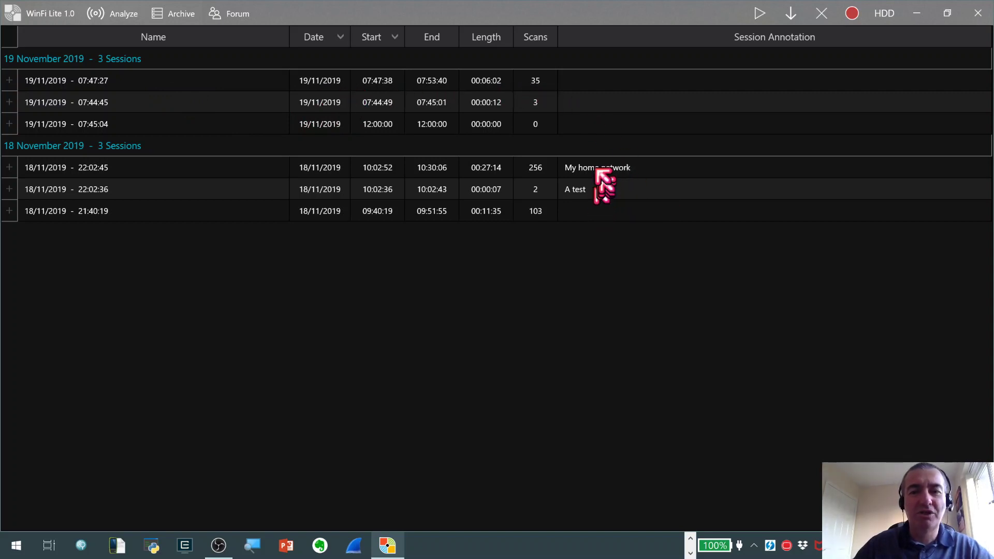
- Annotate the 18/11/2019 21:40:19 session with 'Hello'
double_click(602, 210)
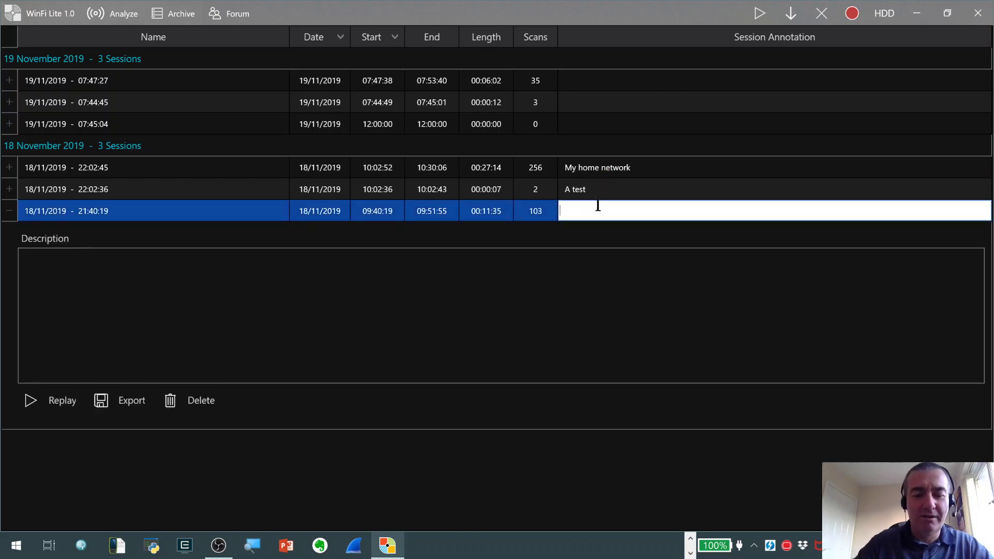
text(Hello)
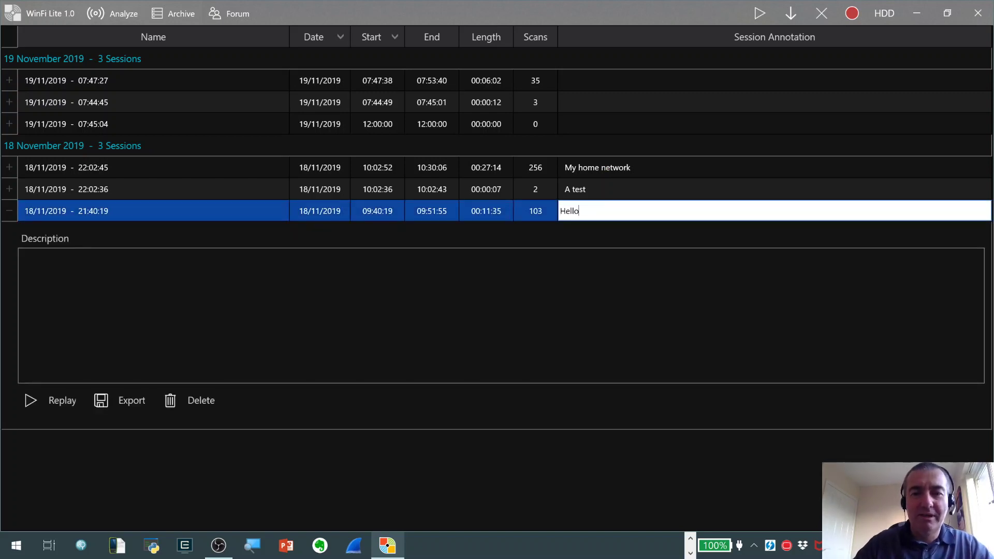
key(Return)
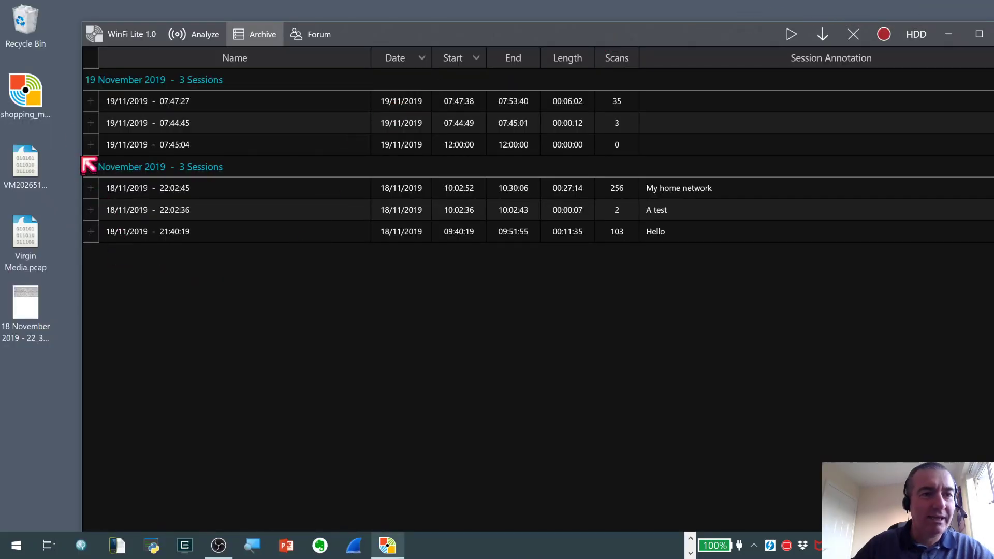
- Import the shopping_mall file into the Archive, maximize the window, and expand the 01/10/2019 session
drag(20, 90, 246, 324)
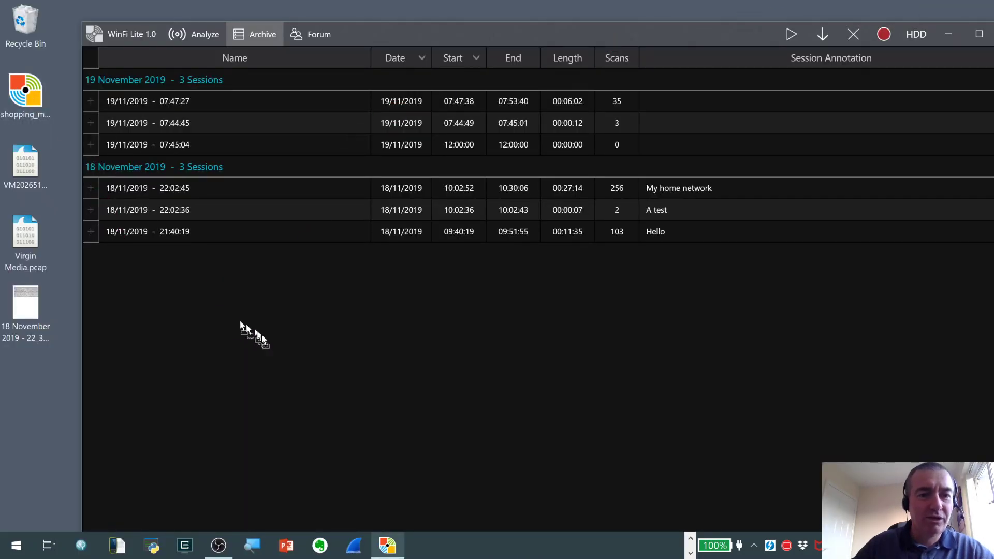
drag(279, 353, 277, 351)
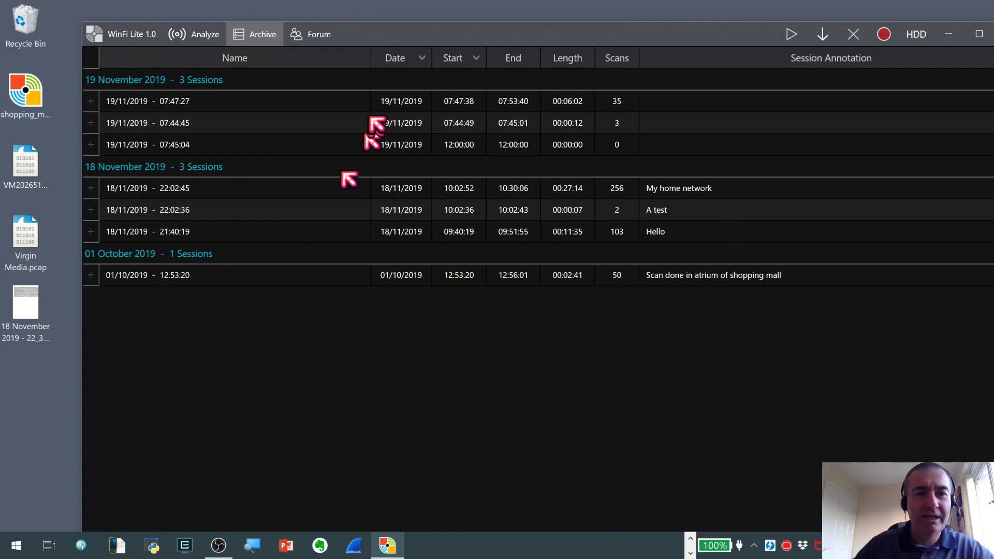
drag(681, 41, 611, 22)
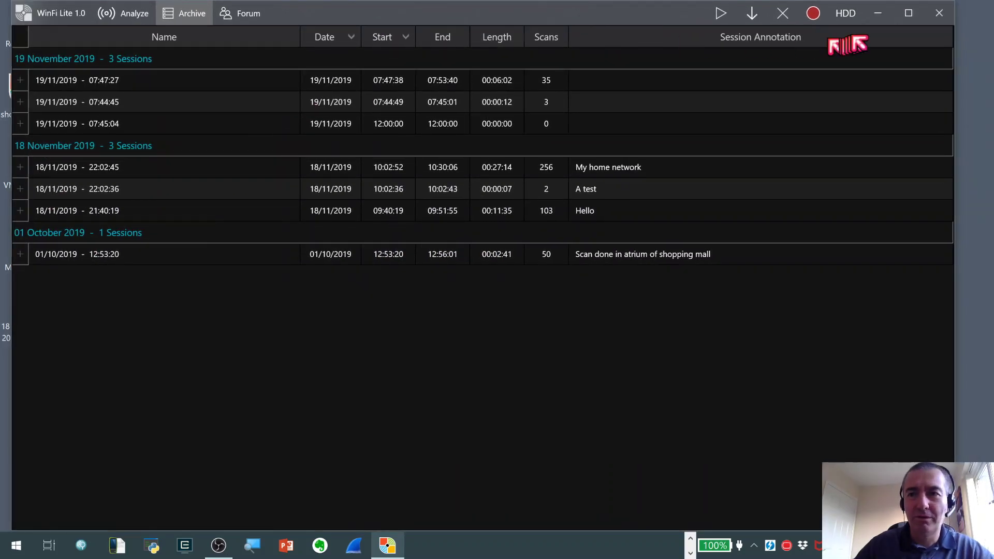
click(908, 21)
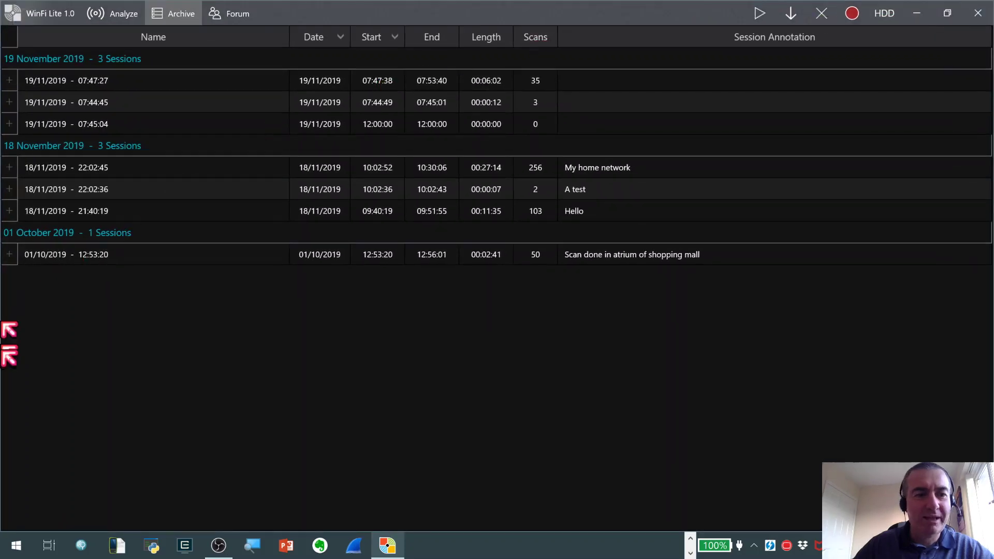
click(10, 254)
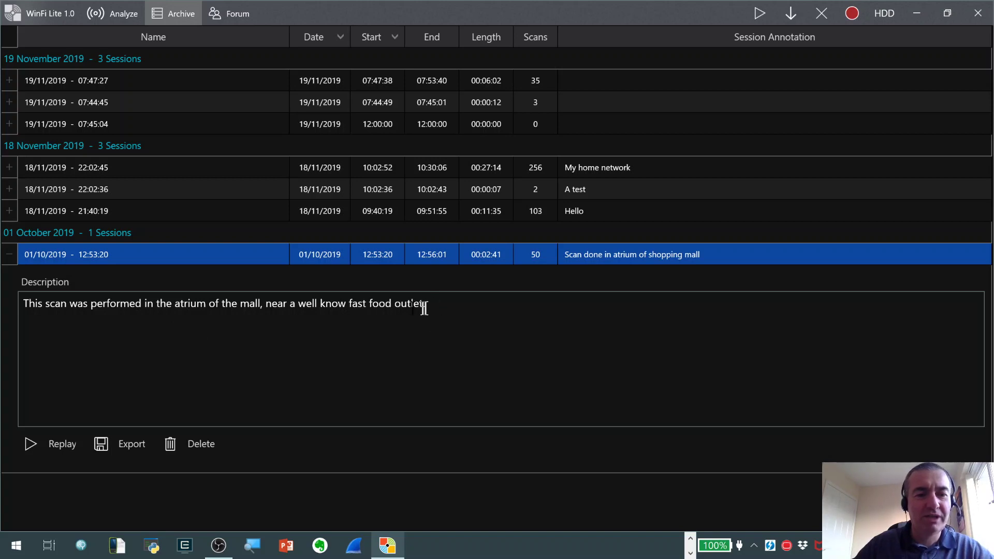
- Replay the shopping-mall session and pause at 13:54:05, scan 14 of 50
click(59, 446)
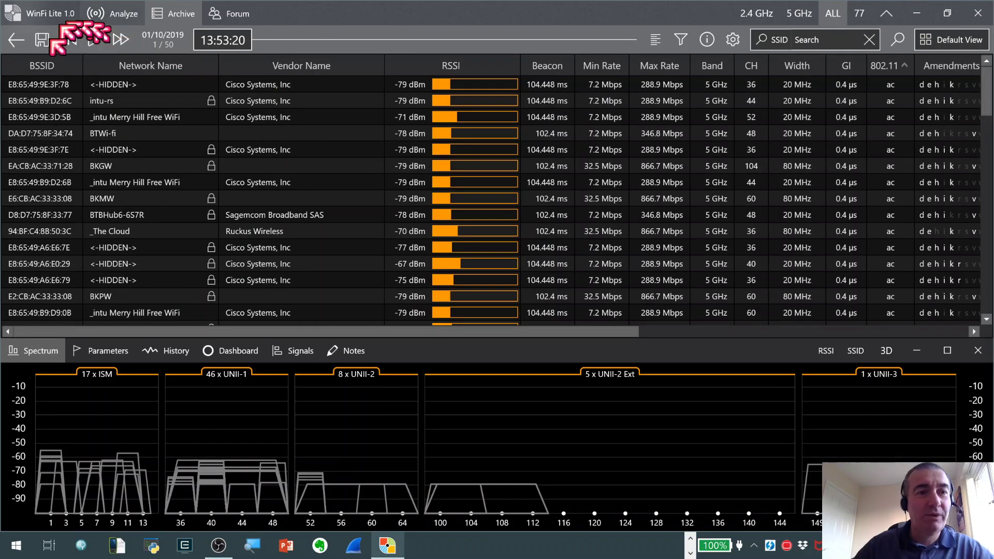
click(94, 39)
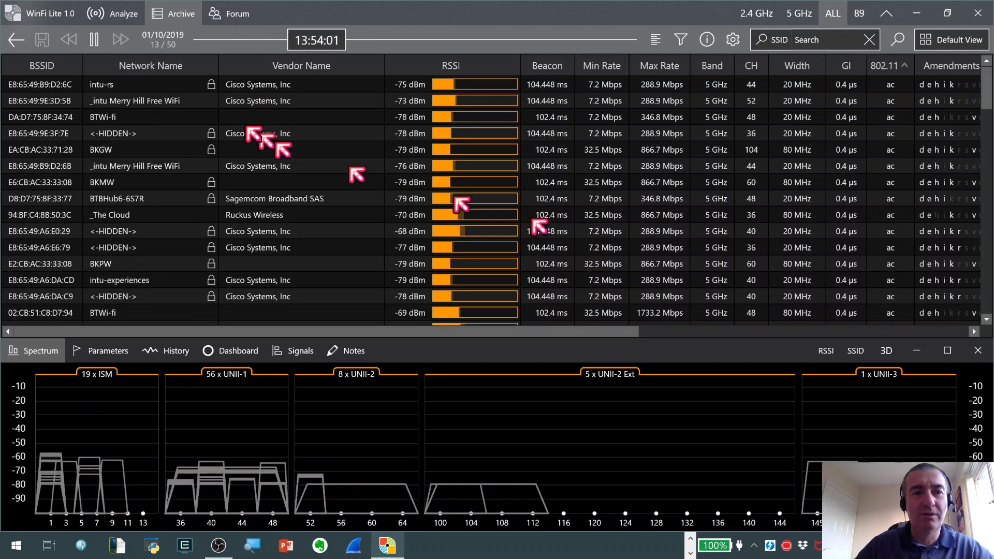
click(94, 40)
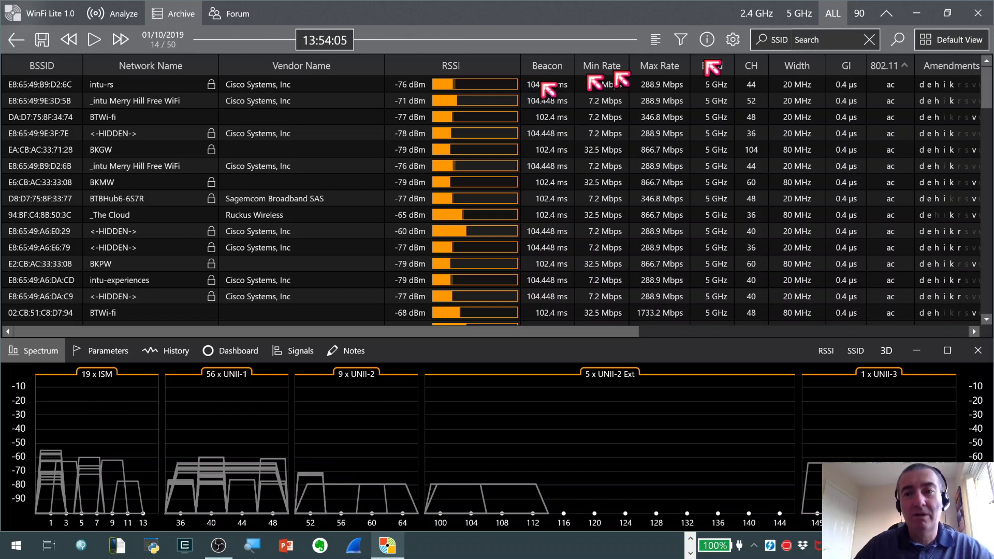
- Filter the replayed scan by SSID 'BT', leaving 18 of 90 networks
click(834, 40)
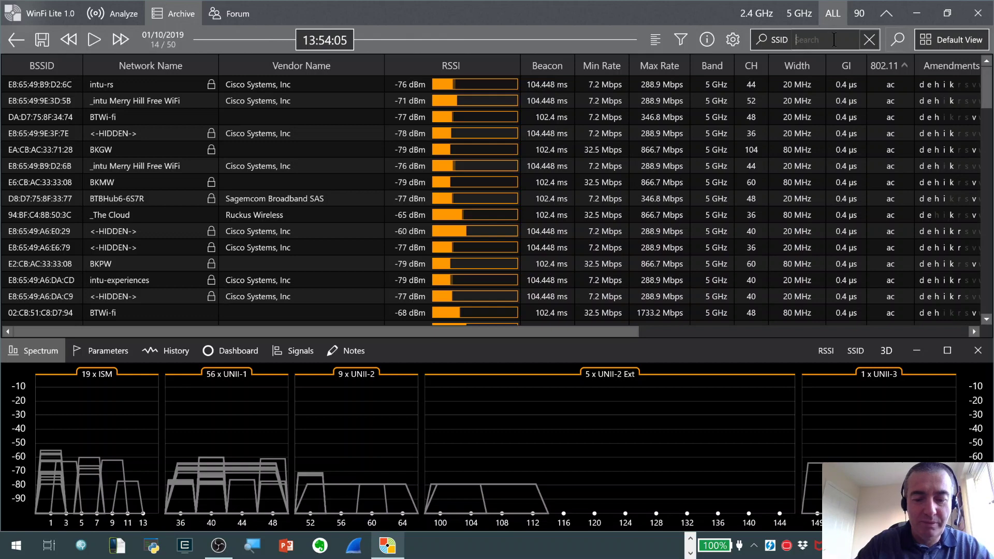
text(BT)
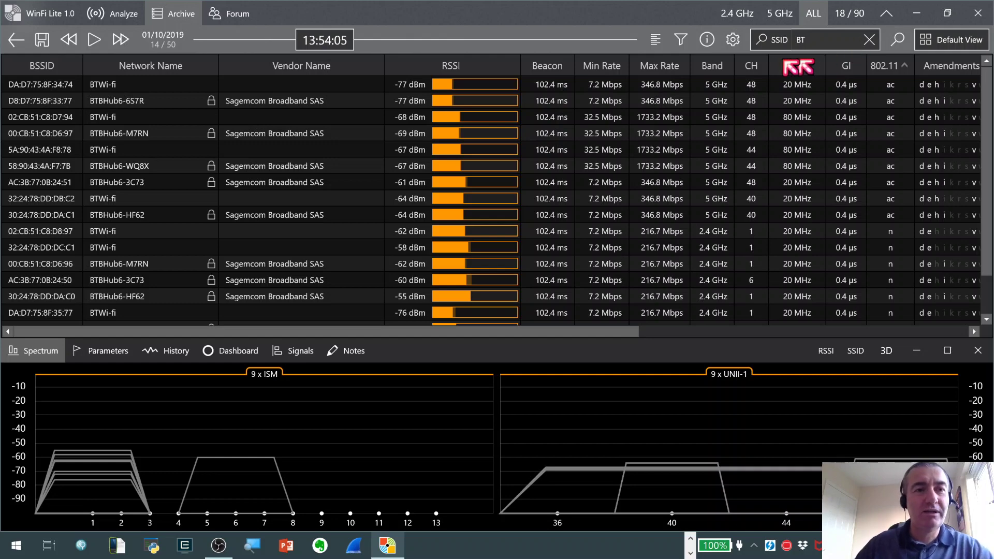
- Return to the live Analyze view, clear the BT filter, and stop scanning
click(133, 16)
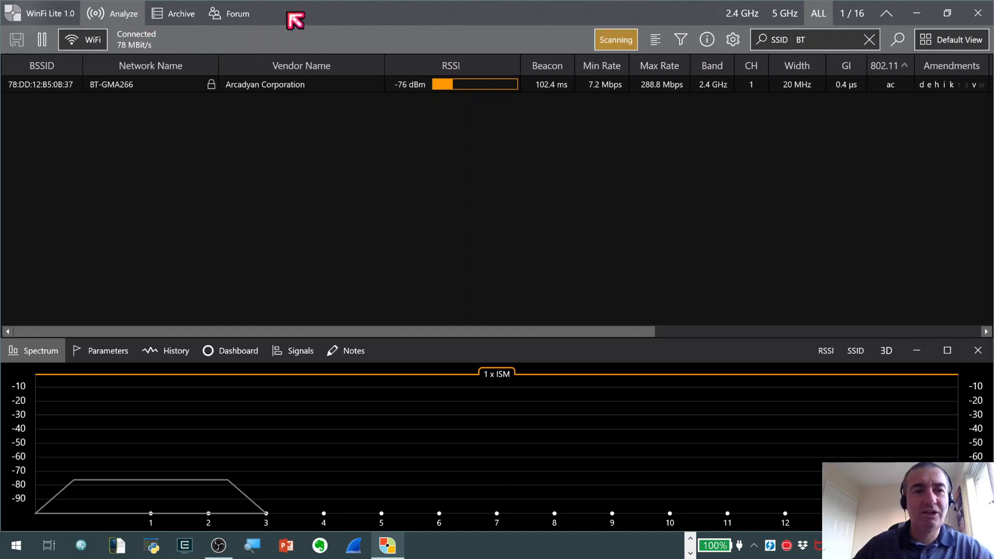
click(871, 40)
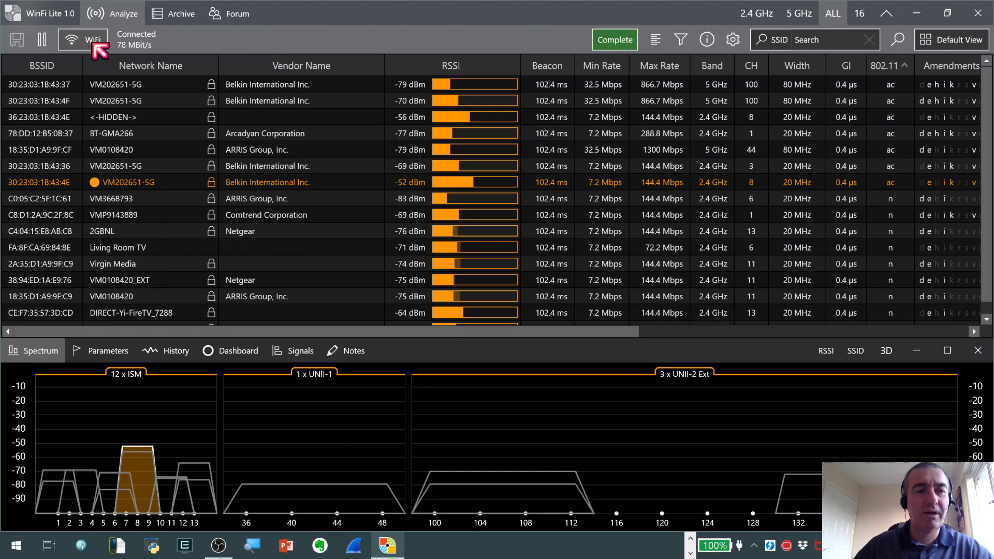
click(43, 41)
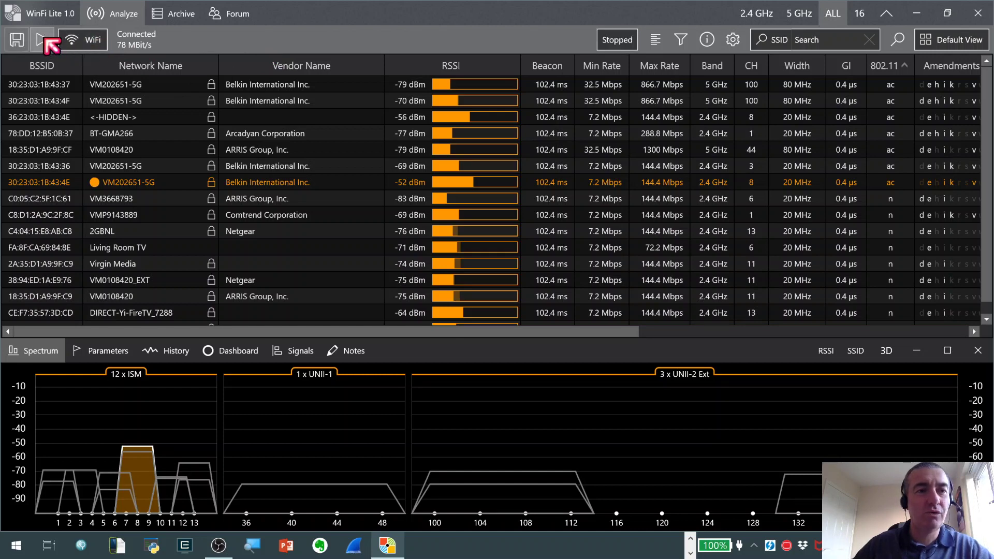
- Export the scan to the Desktop as CSV File (*.csv), named 19 November 2019 - 08_11_44.csv
click(19, 42)
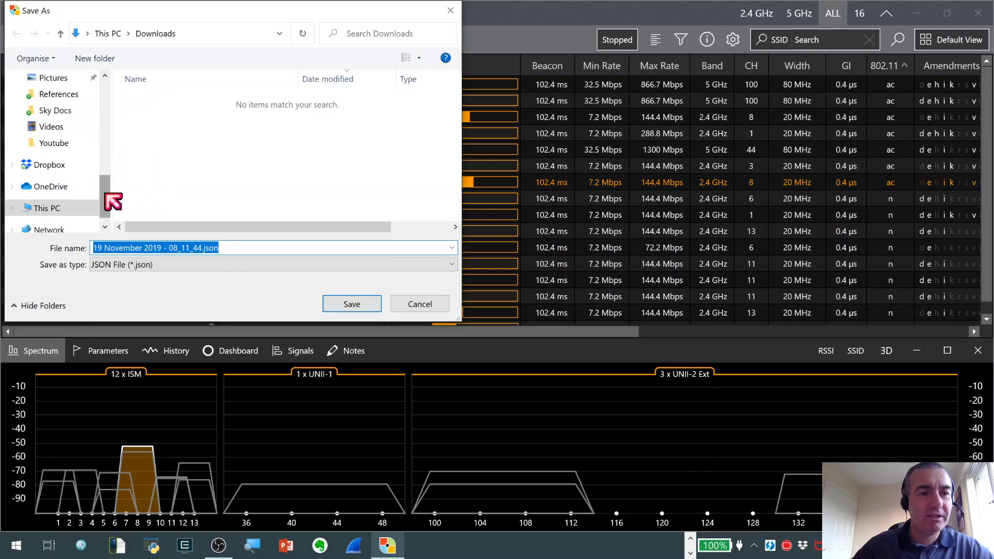
mouse_move(104, 195)
mouse_down()
mouse_move(110, 143)
mouse_move(112, 180)
mouse_up()
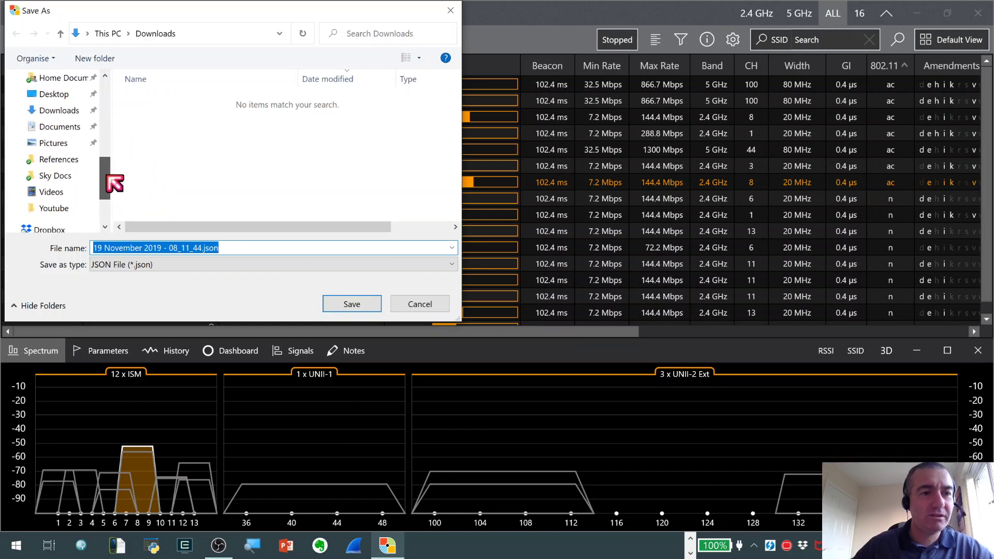
click(53, 94)
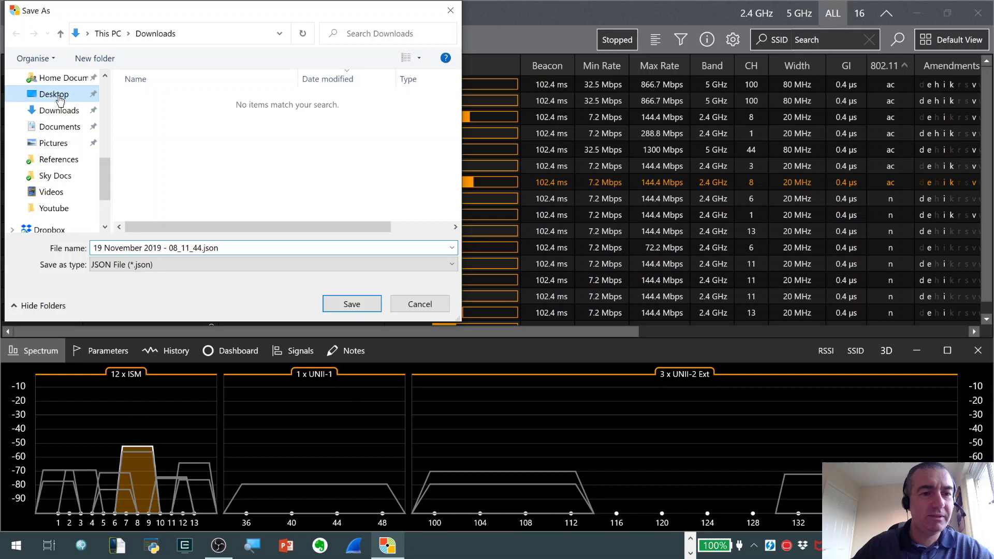
click(162, 264)
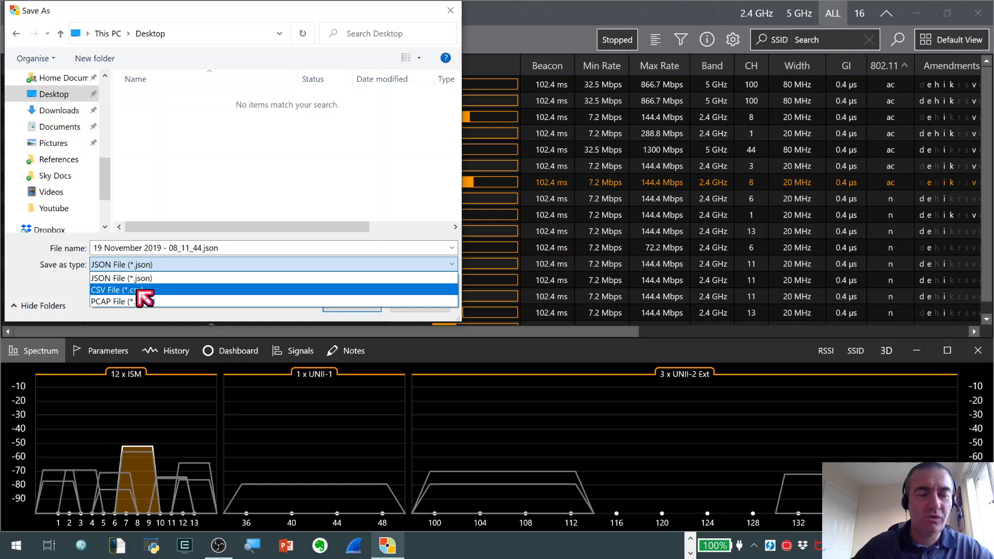
click(138, 291)
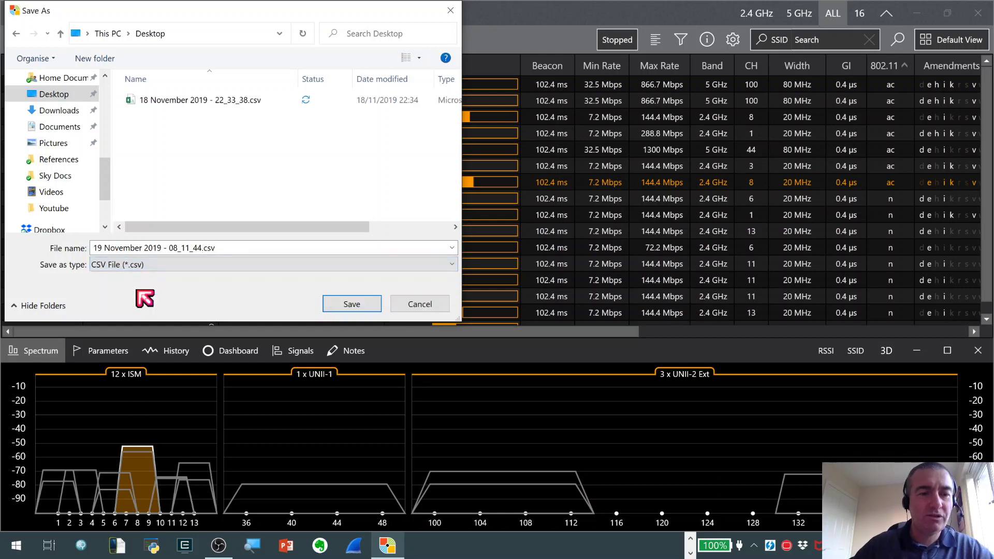
- Finish saving the CSV, then restore and shift the WinFi window to uncover the desktop
click(352, 304)
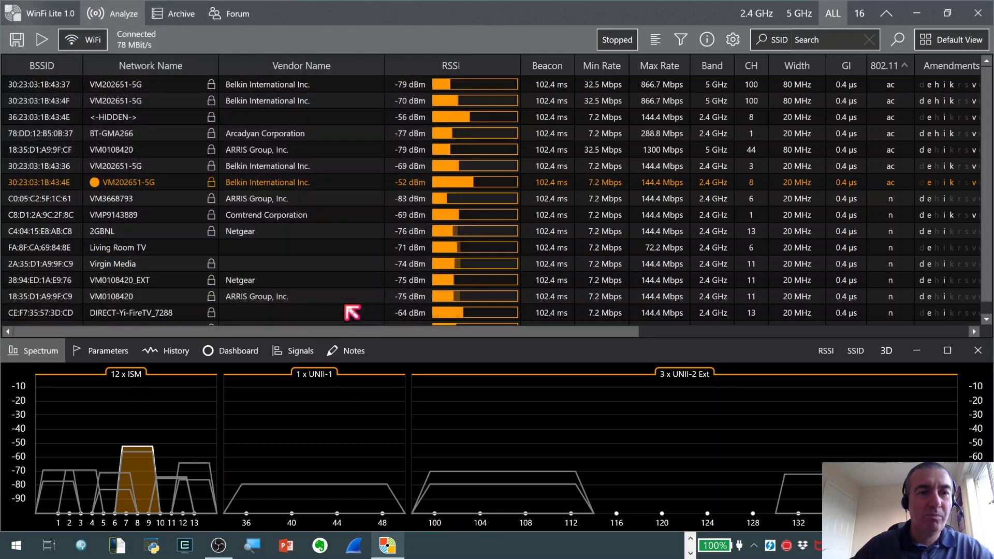
double_click(413, 24)
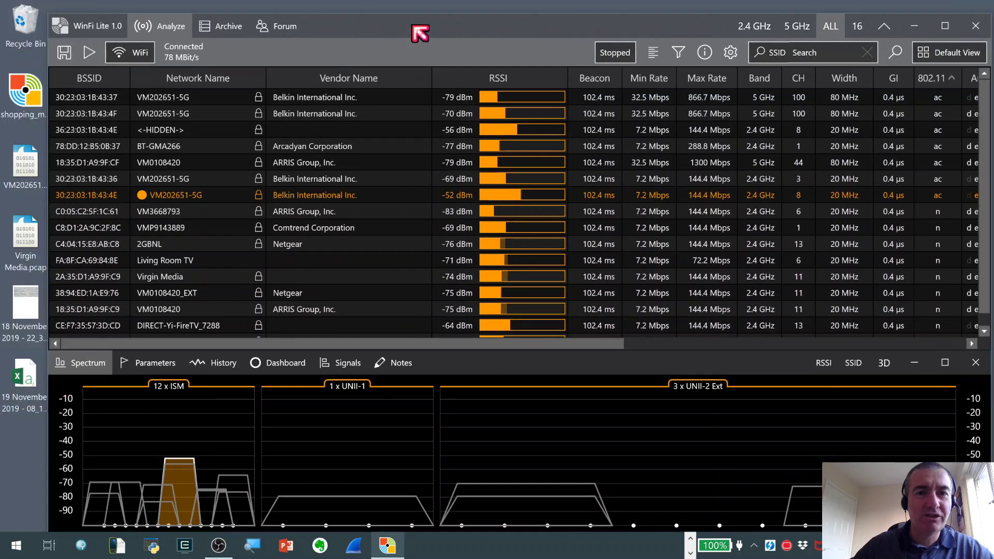
drag(369, 36, 402, 37)
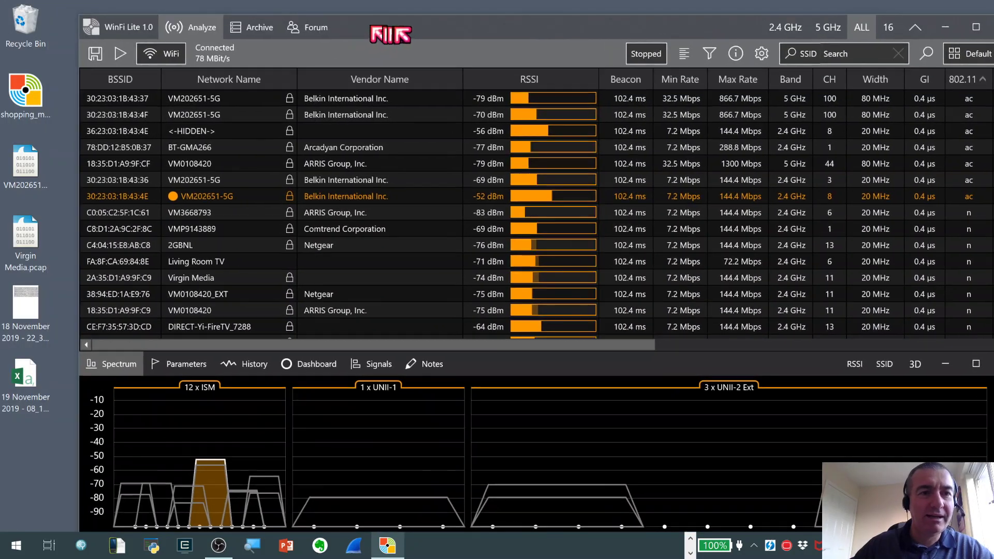
- Open the exported CSV in Excel, auto-fit all columns, and close Excel
drag(28, 371, 24, 369)
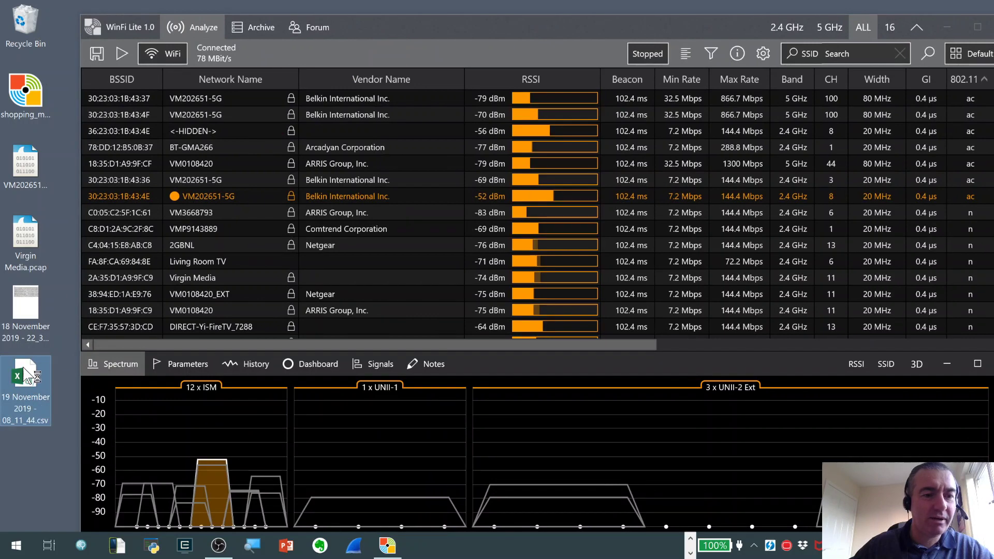
double_click(25, 372)
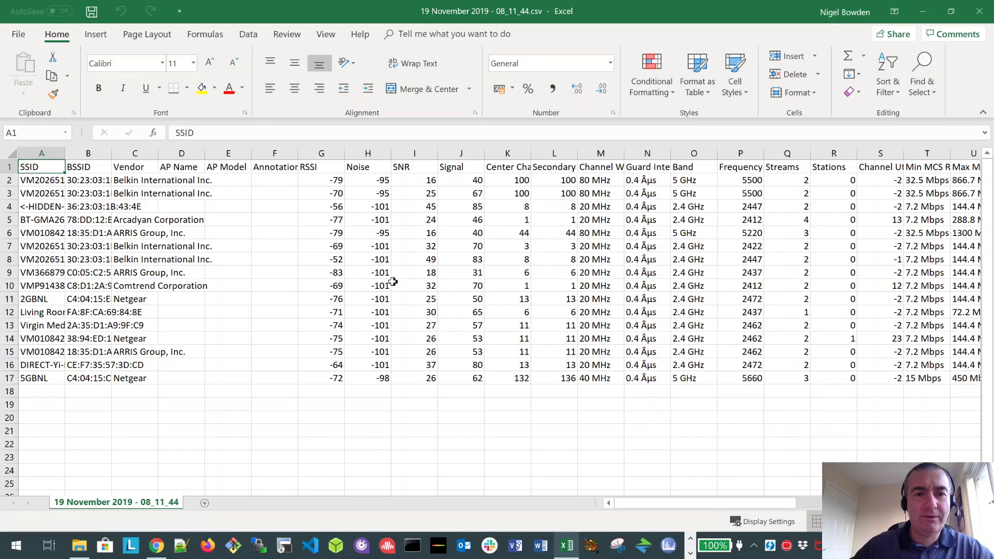
click(11, 153)
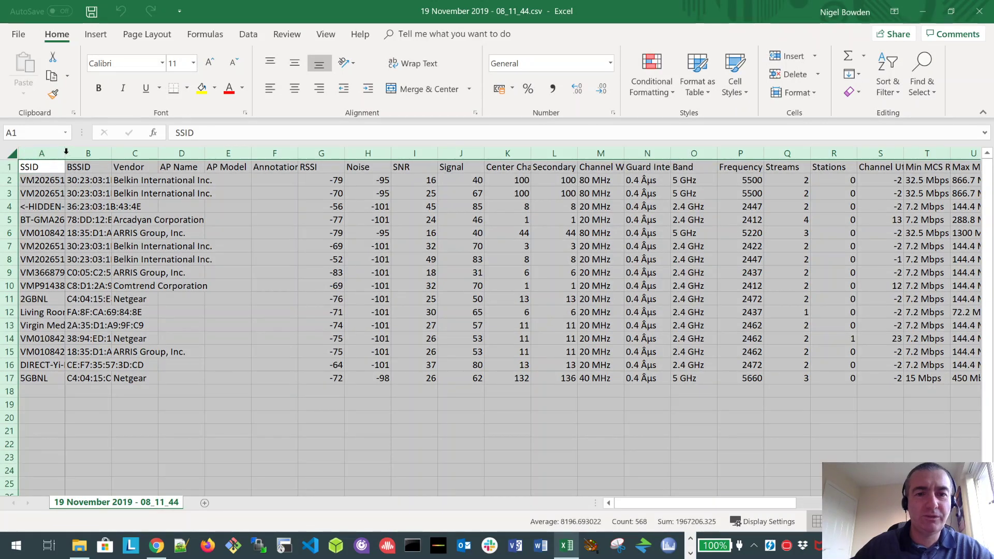
double_click(66, 153)
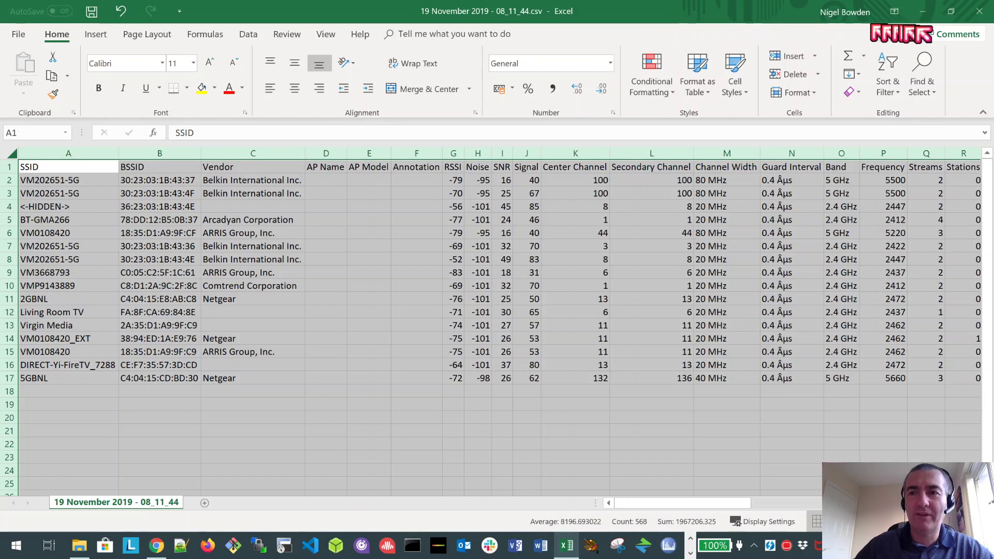
click(982, 15)
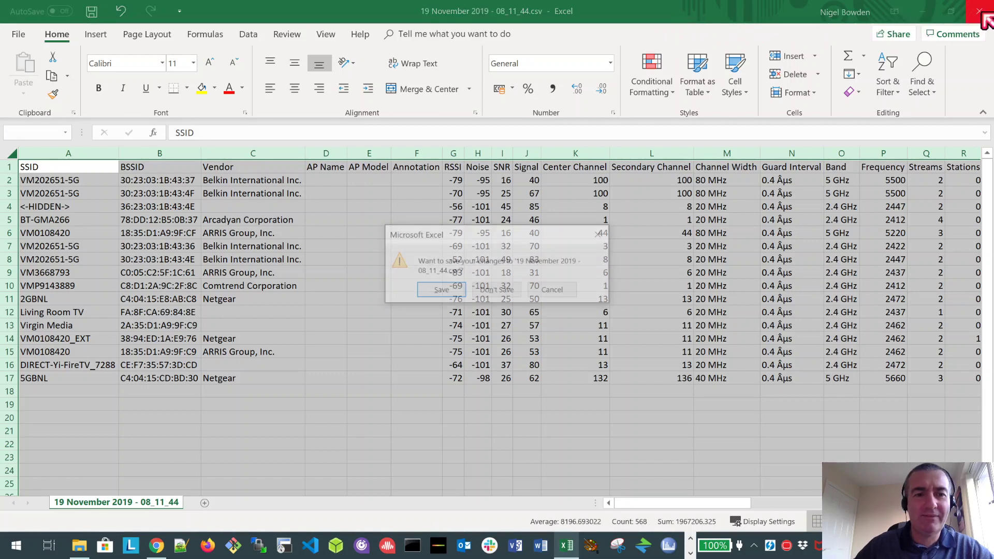
- Close Excel without saving, then move the WinFi window back and maximize it
click(504, 292)
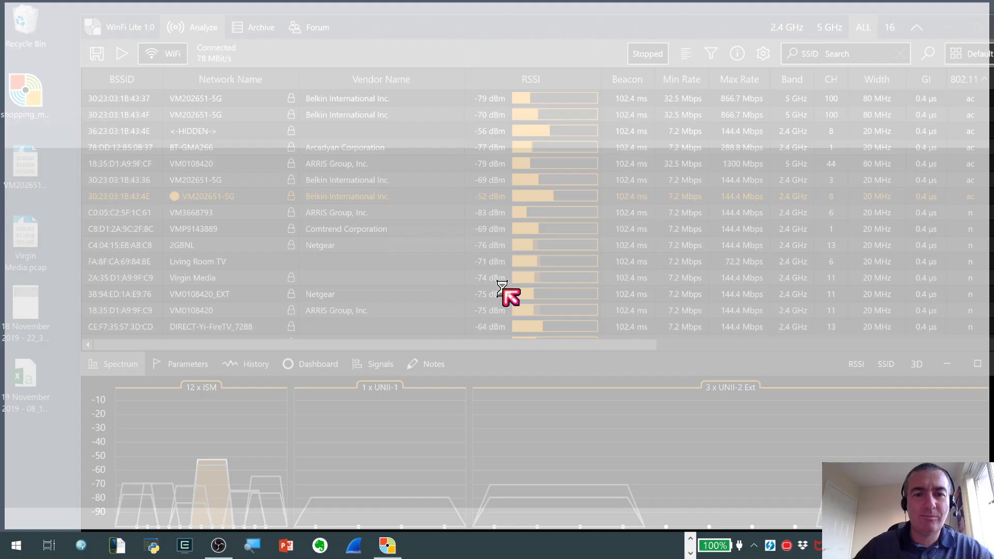
drag(510, 42, 456, 35)
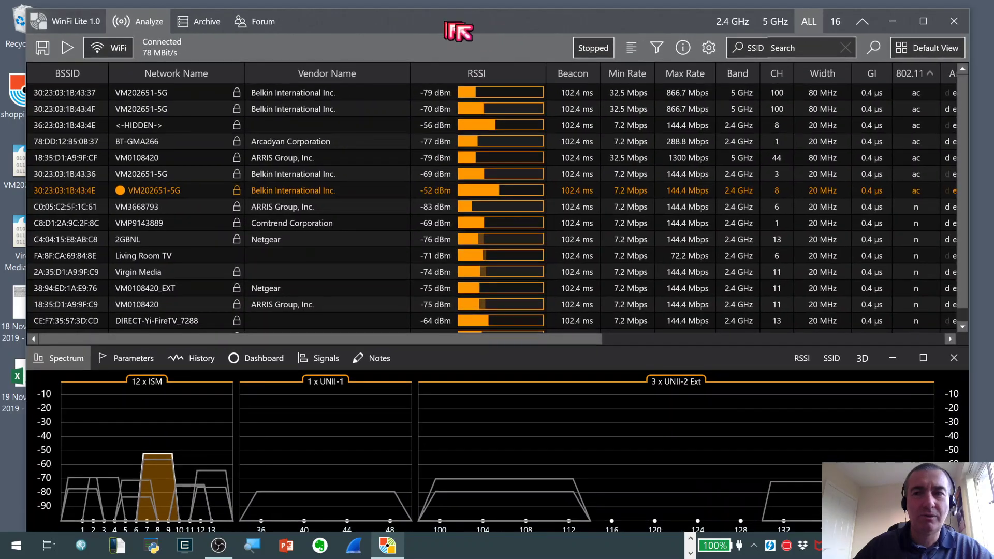
click(923, 21)
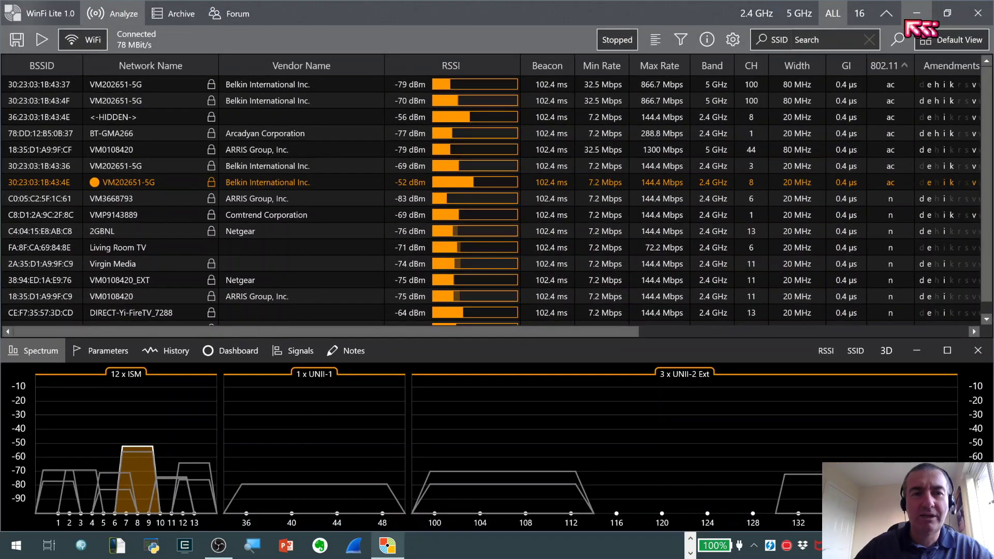
- Open WinFi Interfaces and add a new WLAN Pi interface from the dropdown
click(86, 47)
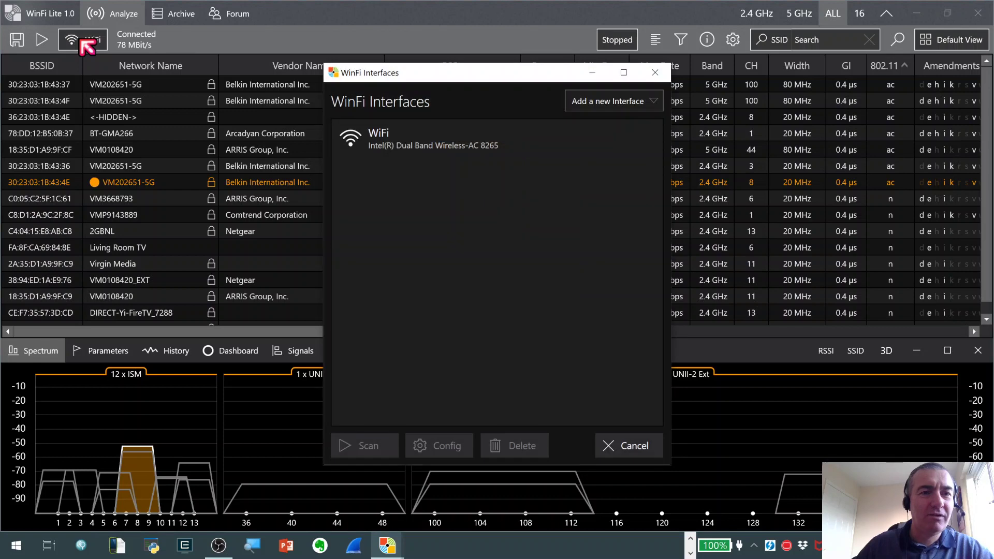
click(595, 106)
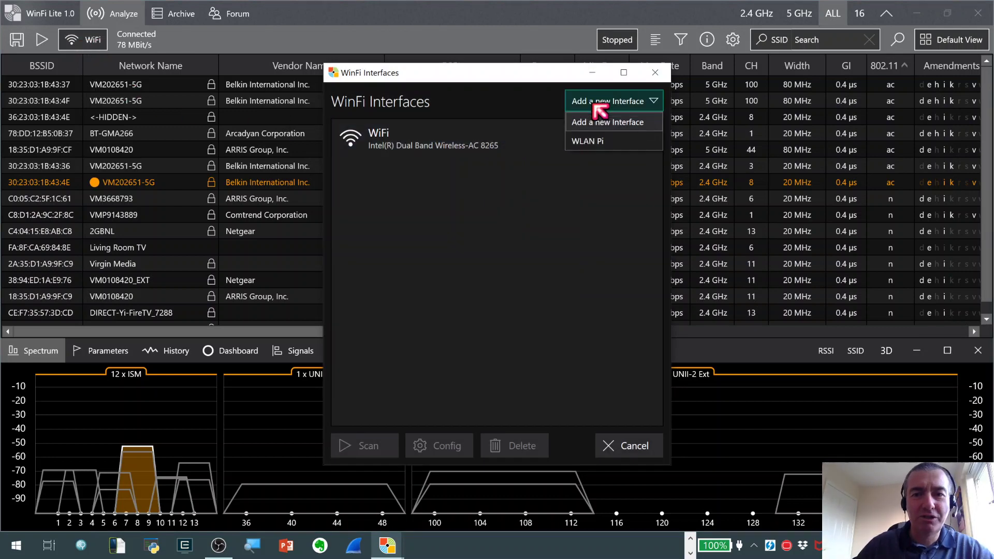
click(605, 143)
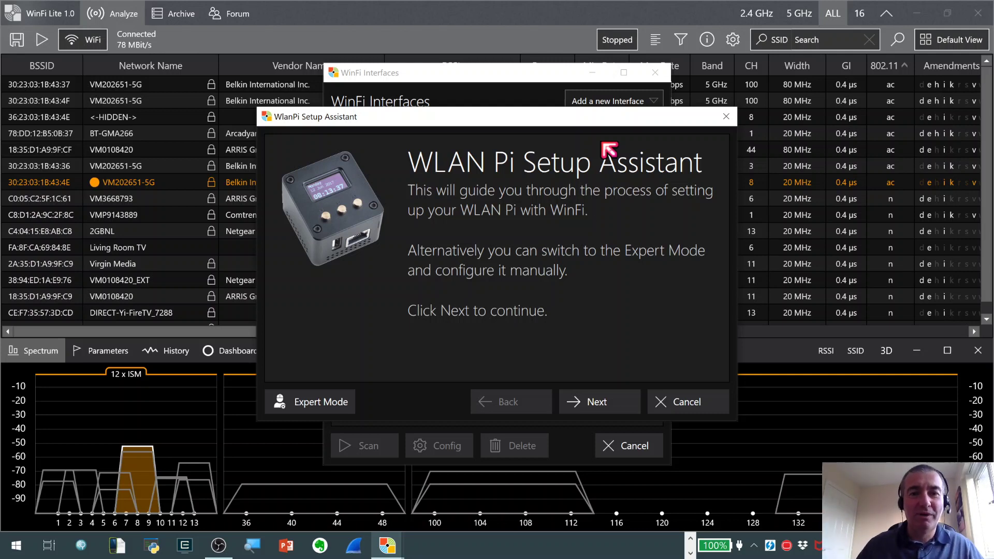
- Set the WLAN Pi to connect with an IP address, 192.168.0.6
click(612, 409)
click(611, 407)
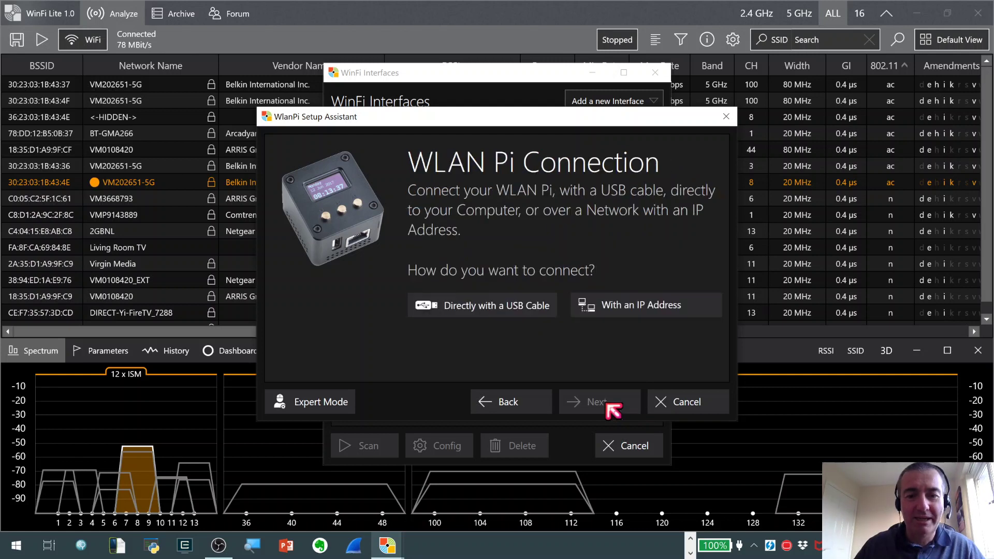
click(630, 309)
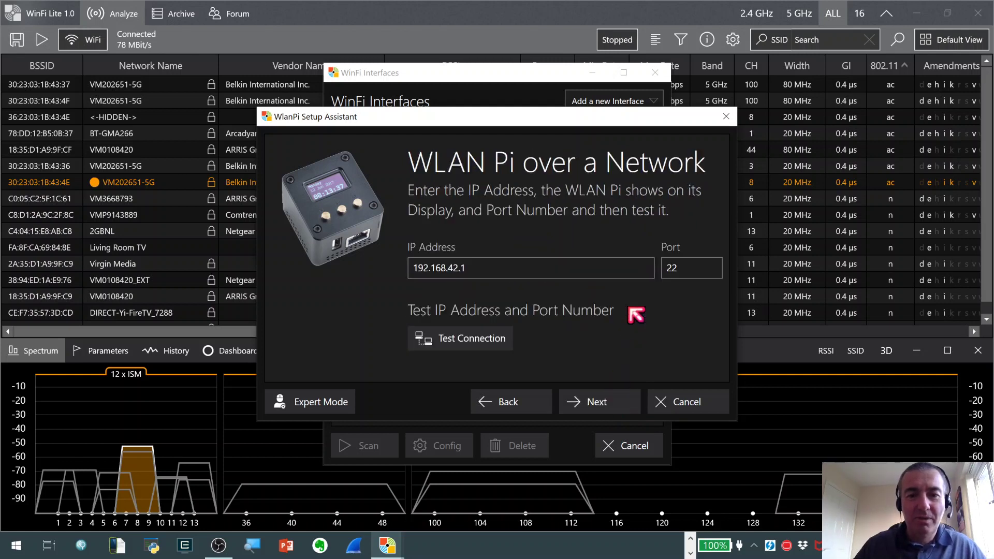
click(509, 270)
key(BackSpace)
key(BackSpace)
key(BackSpace)
key(BackSpace)
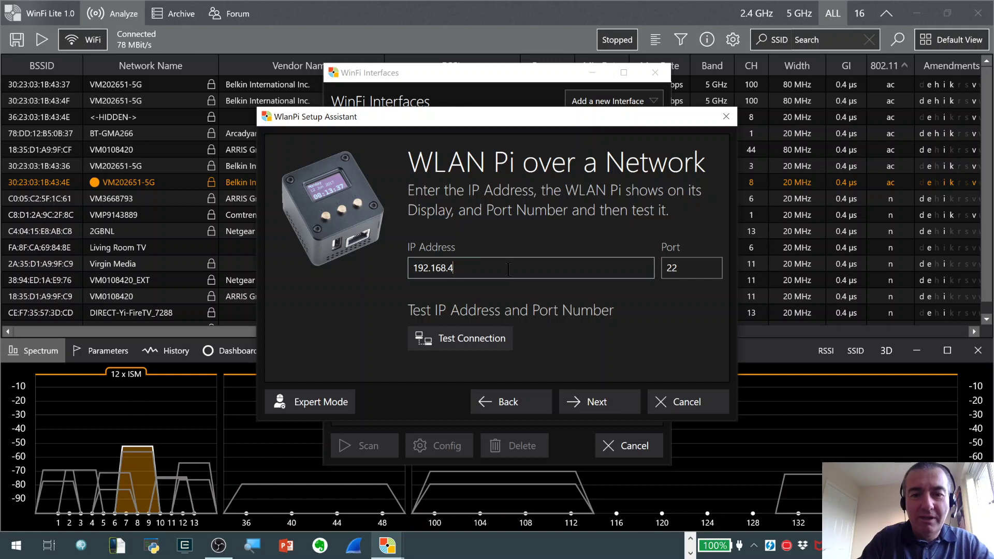
text(0.)
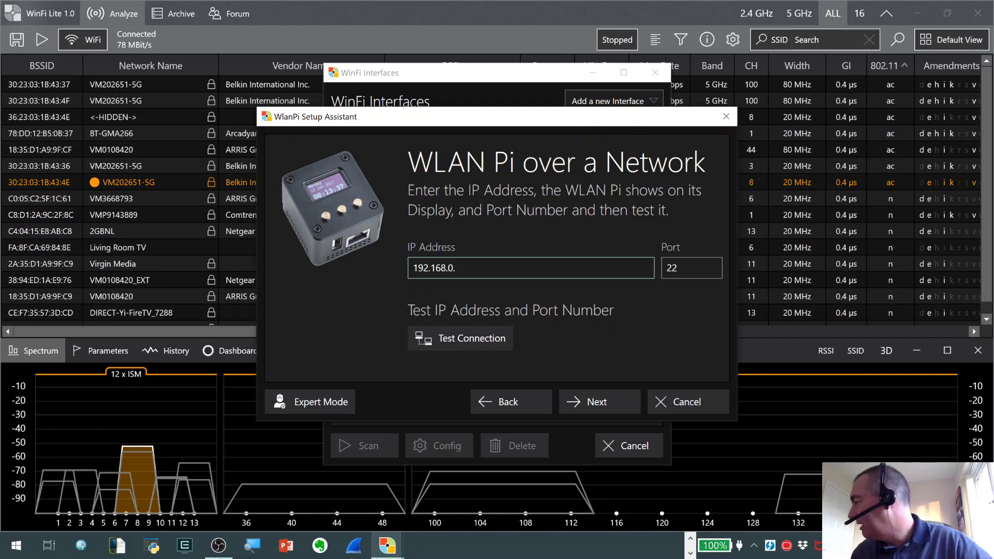
text(6)
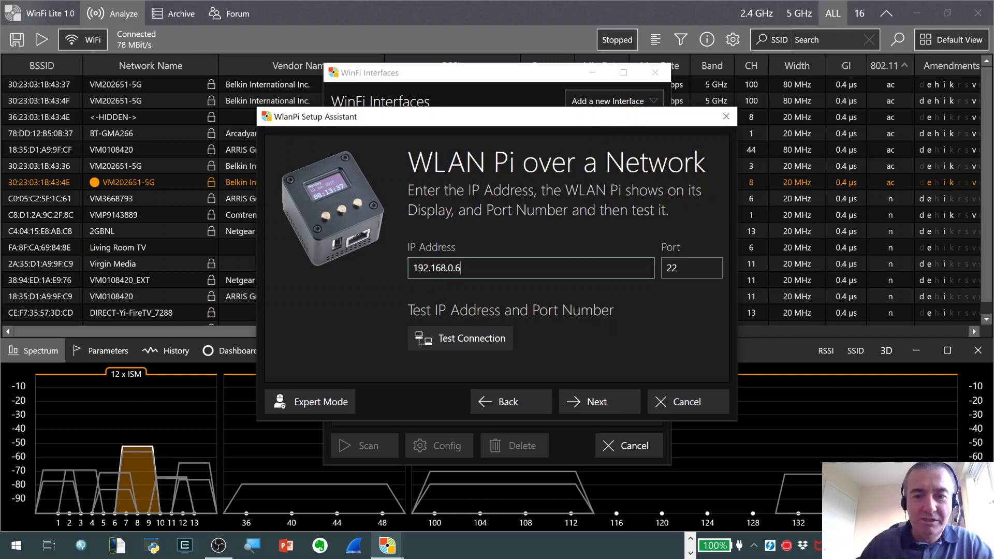
- Test the connection and credentials, keep the default name, and save the WLAN Pi interface
click(466, 344)
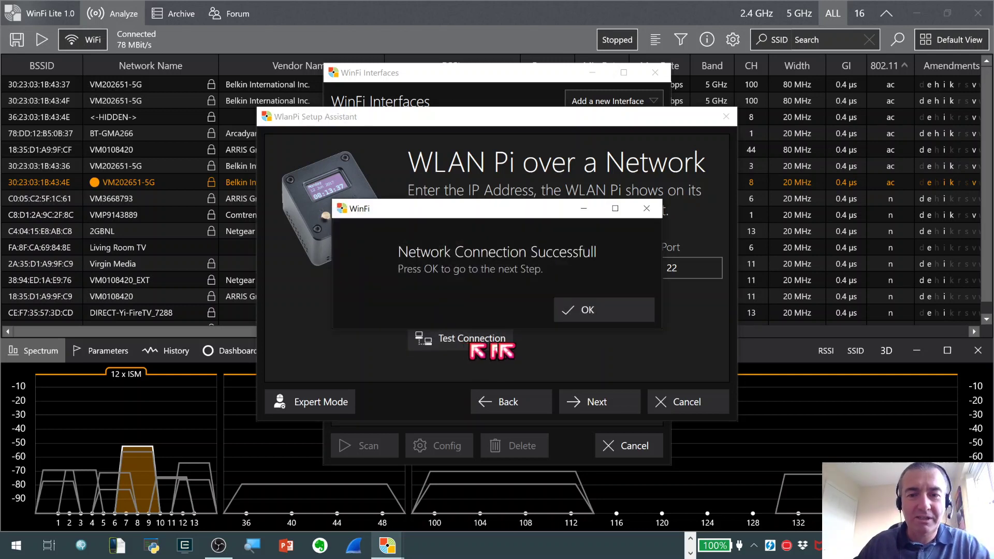
click(581, 314)
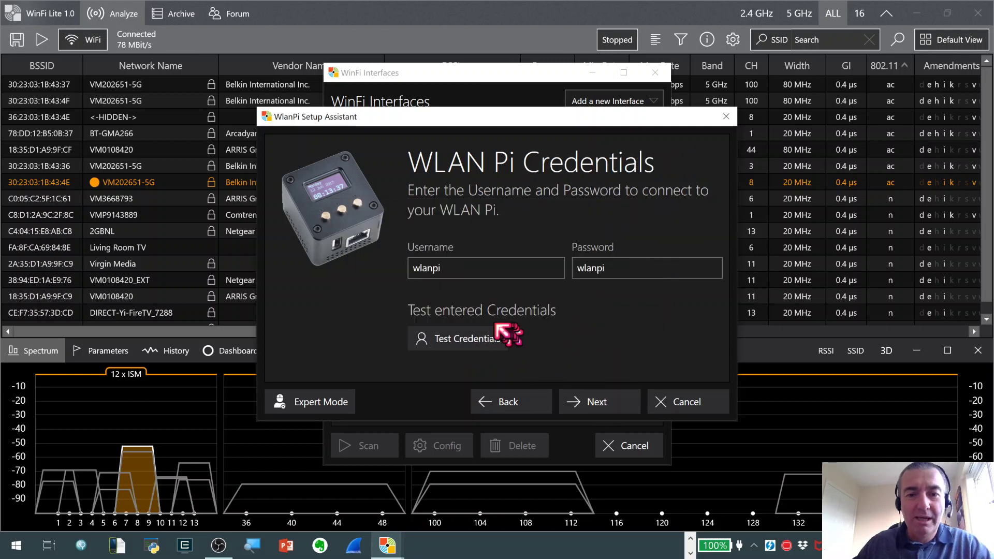
click(454, 338)
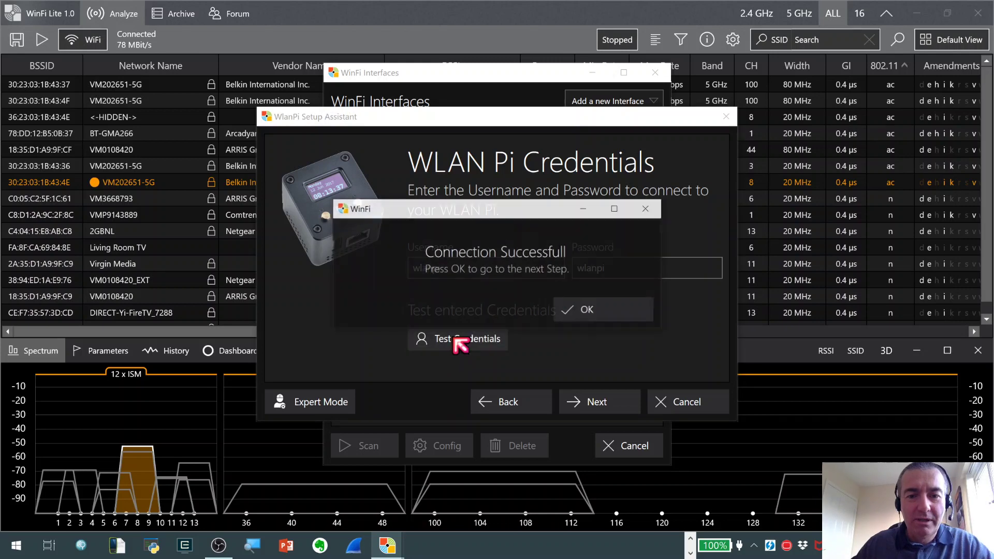
click(593, 310)
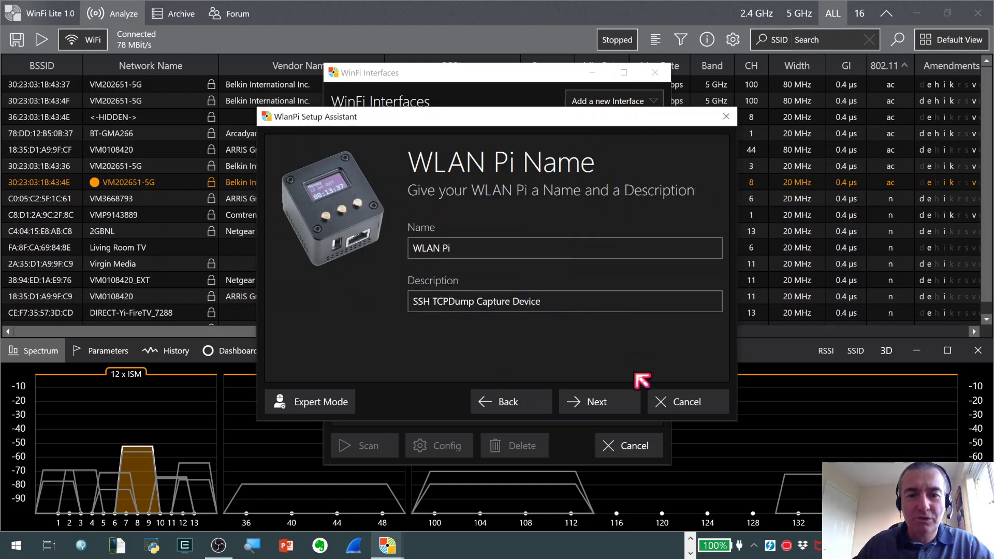
click(601, 407)
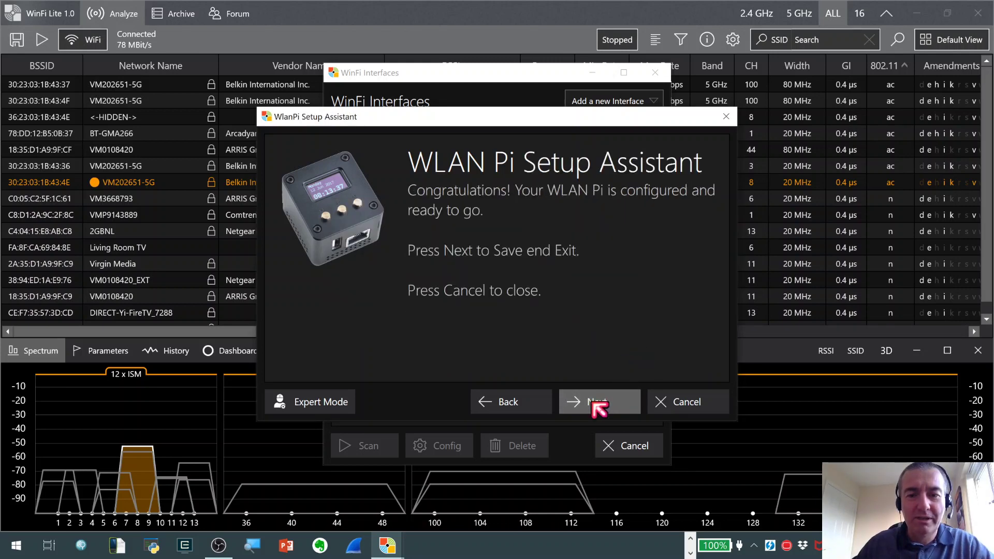
click(599, 408)
click(403, 187)
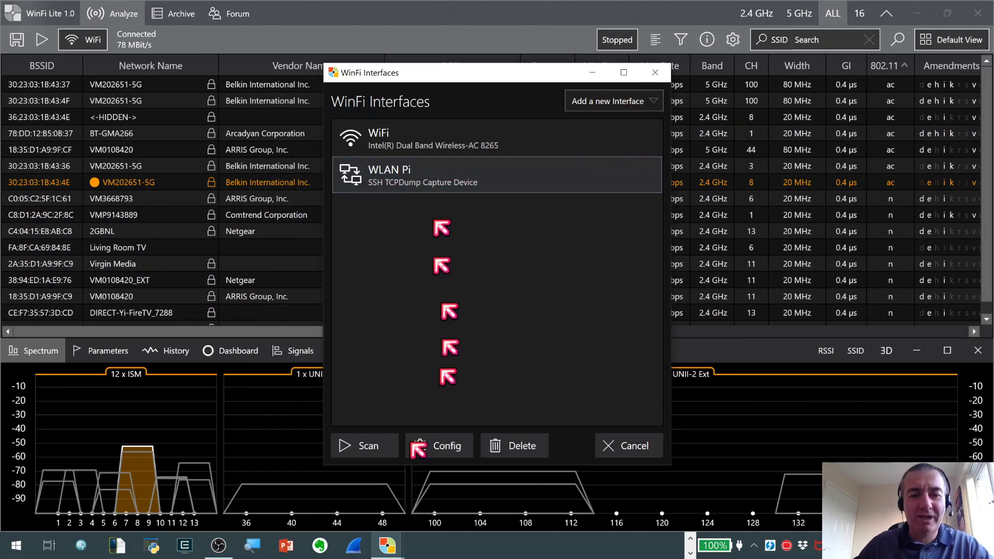
- Start scanning through the WLAN Pi interface
click(371, 448)
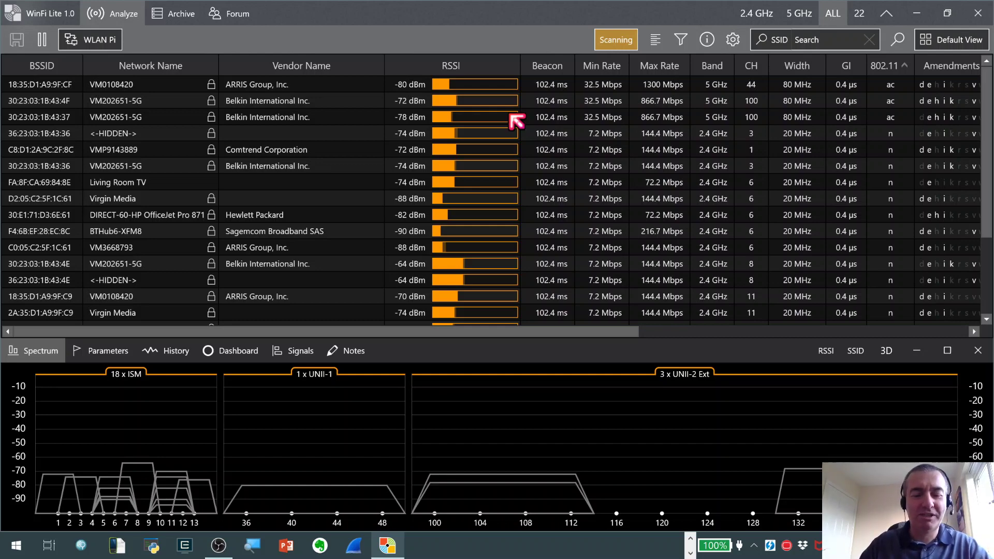
- Switch to Google Chrome showing the helge-keck.com WinFi homepage
key(alt+Tab)
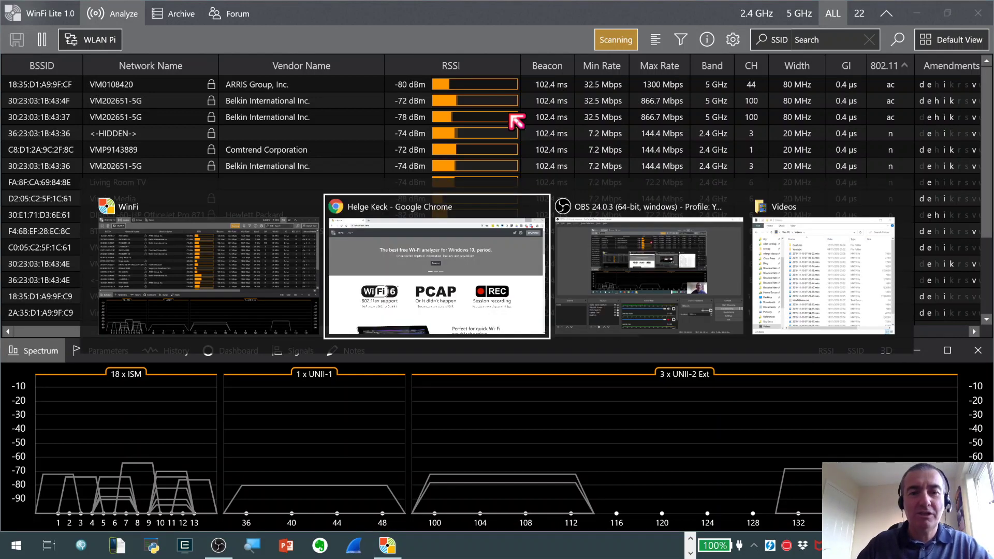